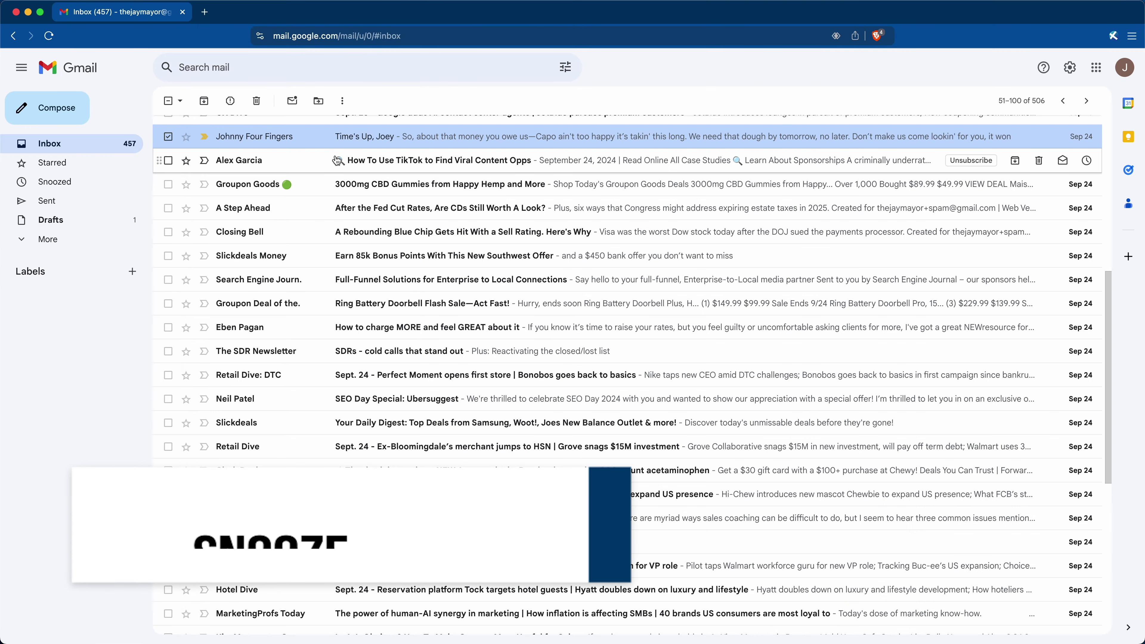
# - Snooze the email demanding money by tomorrow until next week, Monday 8:00 AM
pyautogui.rightClick(272, 145)
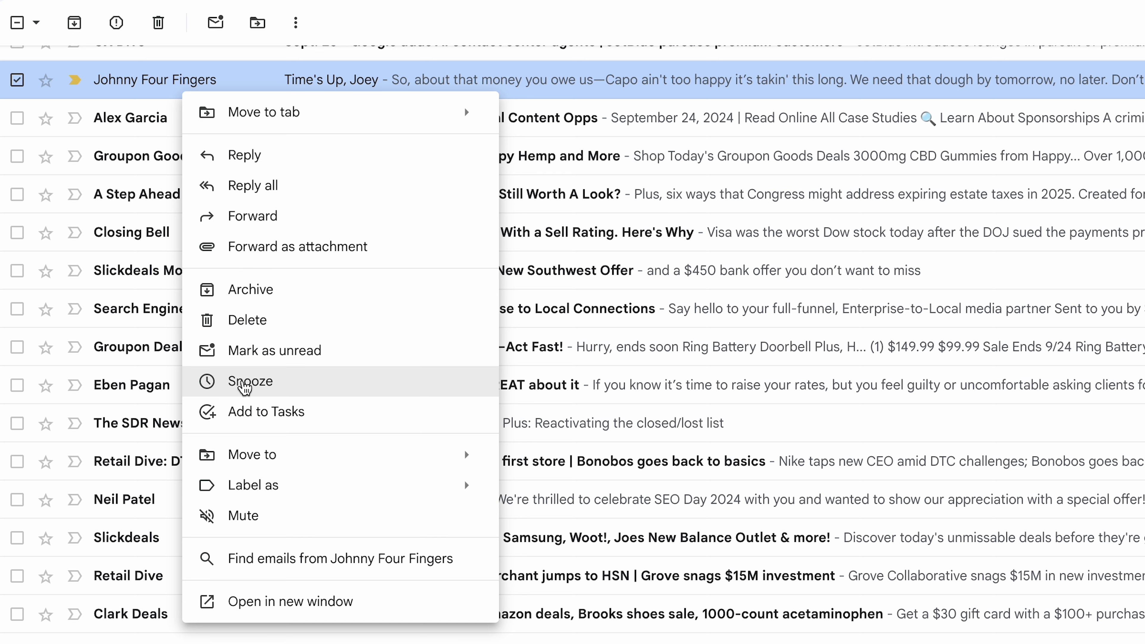
pyautogui.click(244, 384)
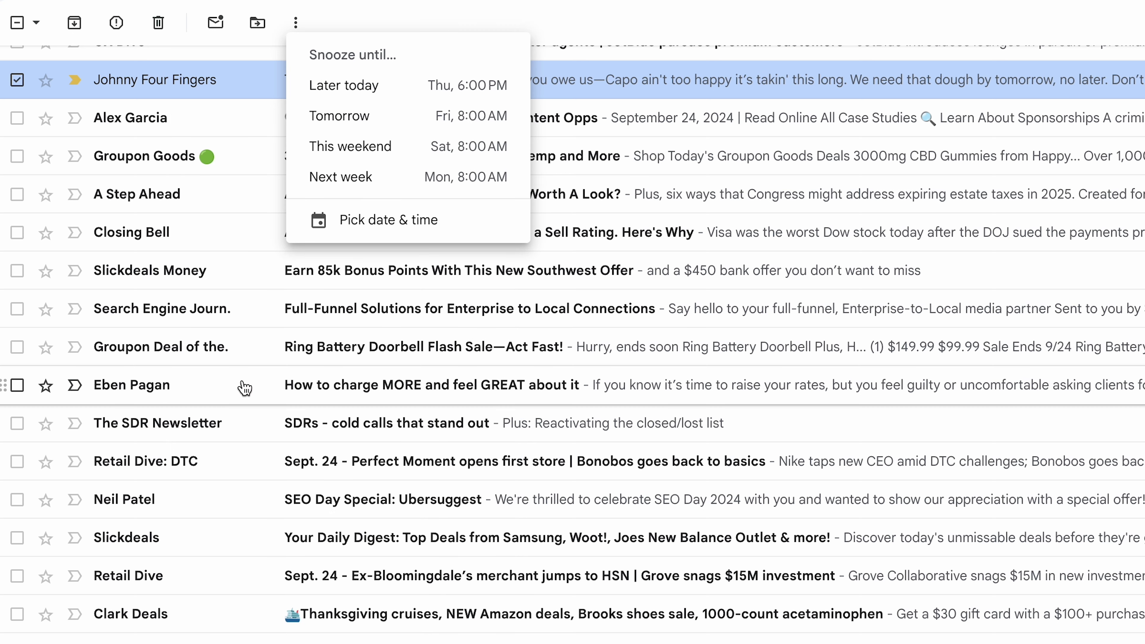
pyautogui.click(333, 178)
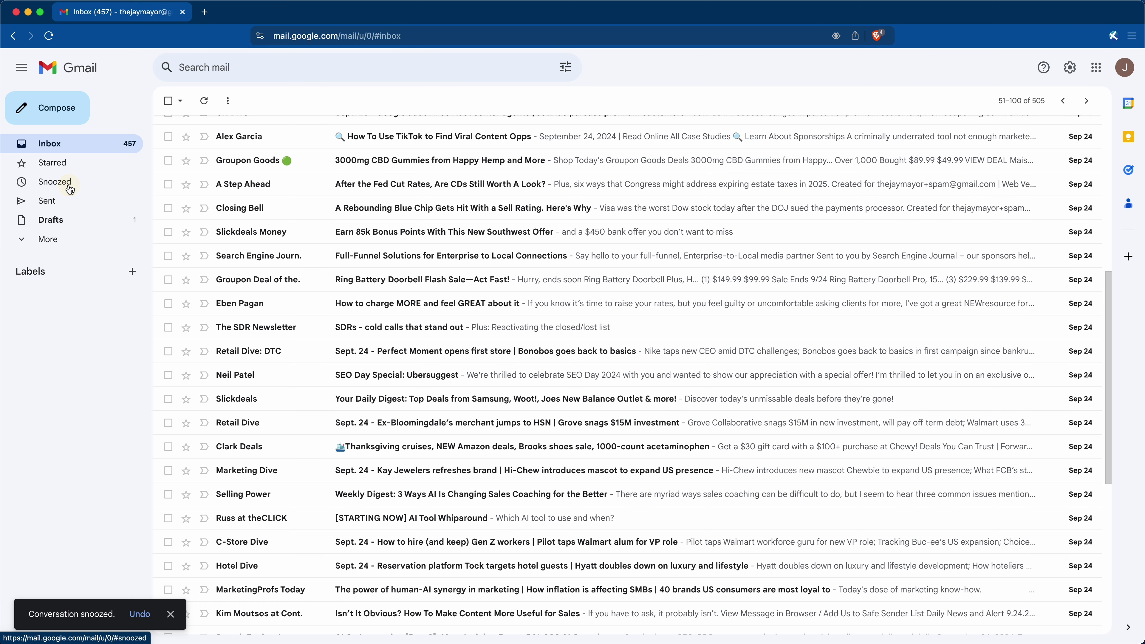
# - Unsnooze the email from the Snoozed list so nothing remains snoozed
pyautogui.click(54, 182)
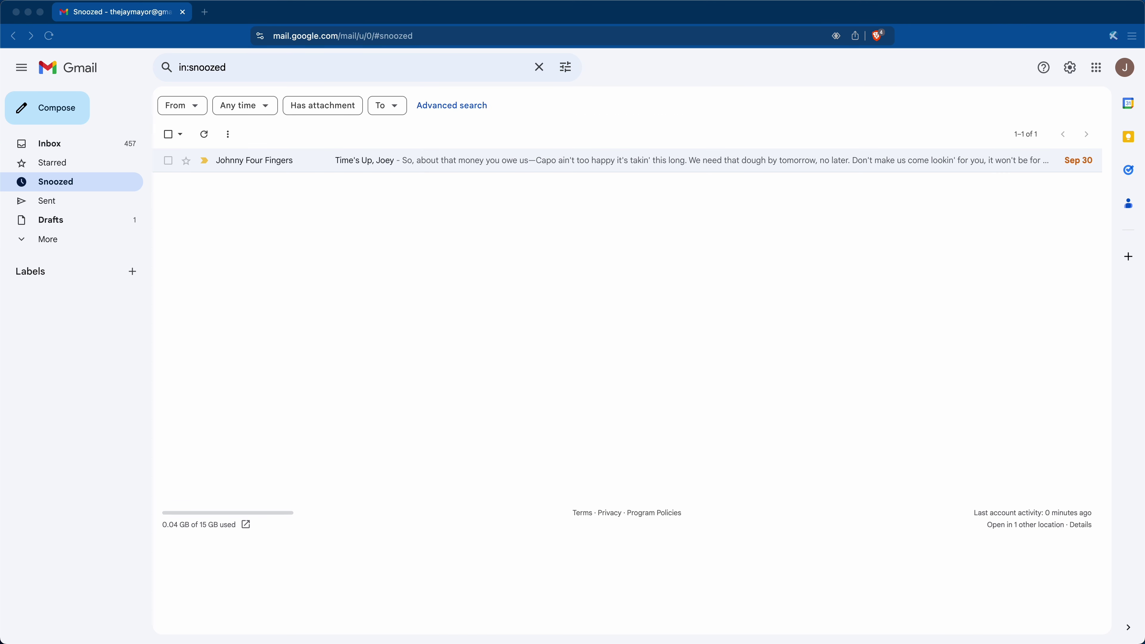
pyautogui.moveTo(945, 167)
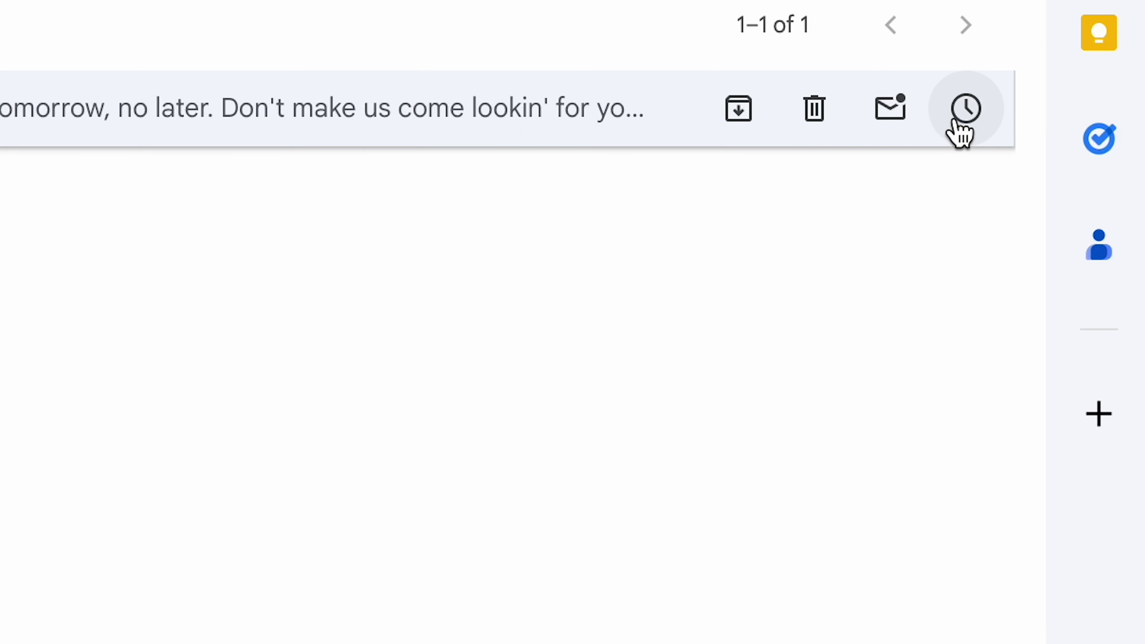
pyautogui.click(961, 131)
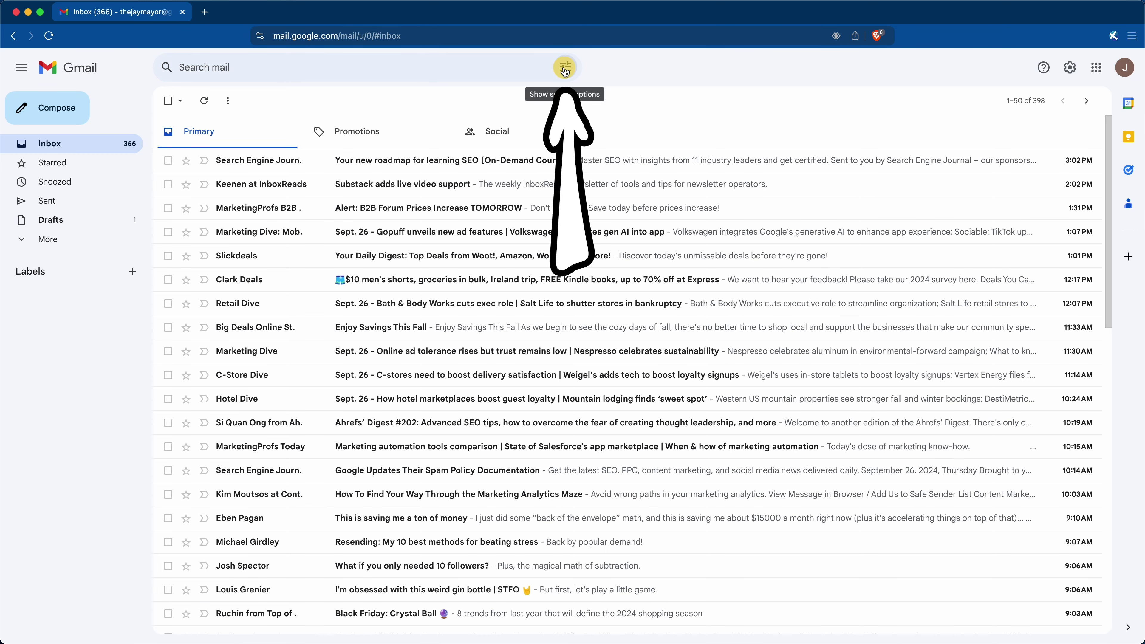
# - Search for emails larger than 10 MB and delete both results
pyautogui.click(565, 68)
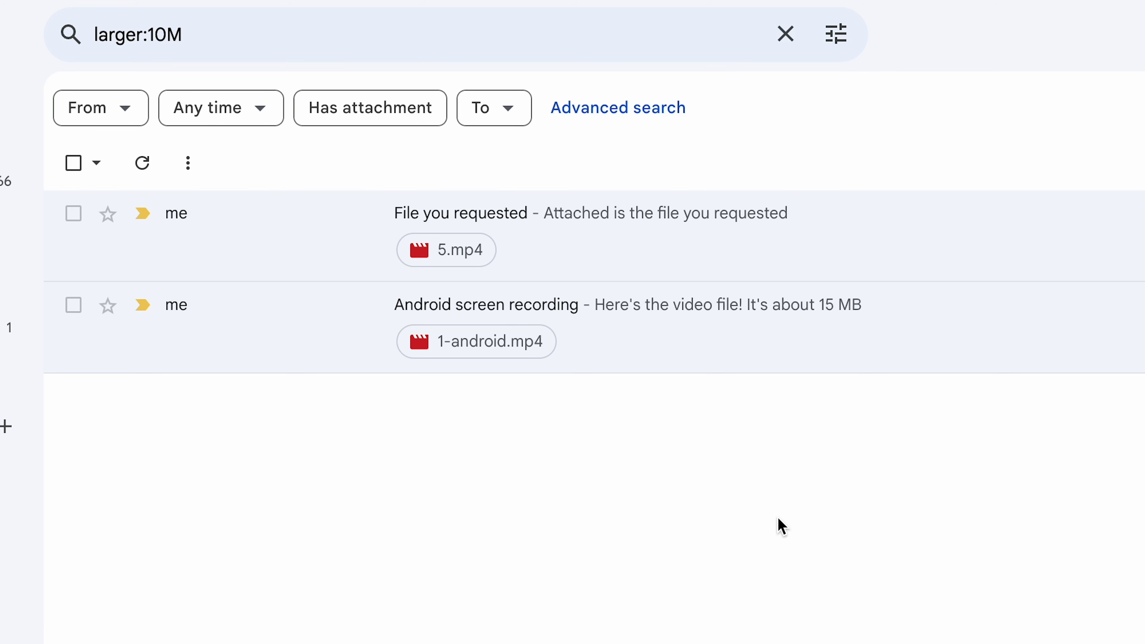
pyautogui.click(73, 213)
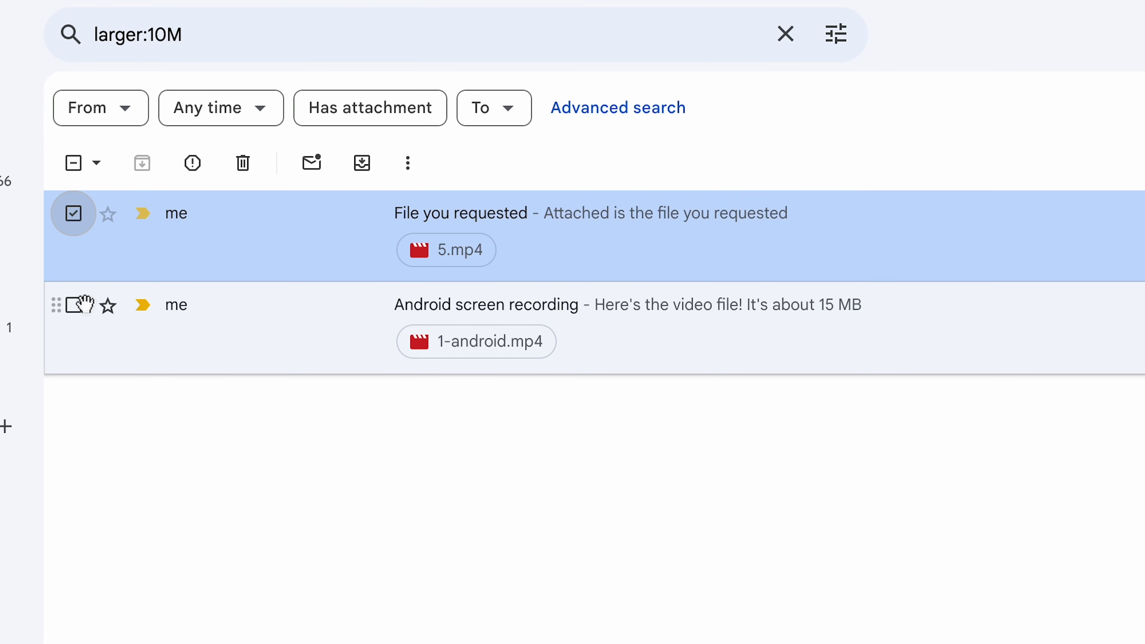
pyautogui.click(74, 305)
pyautogui.click(243, 164)
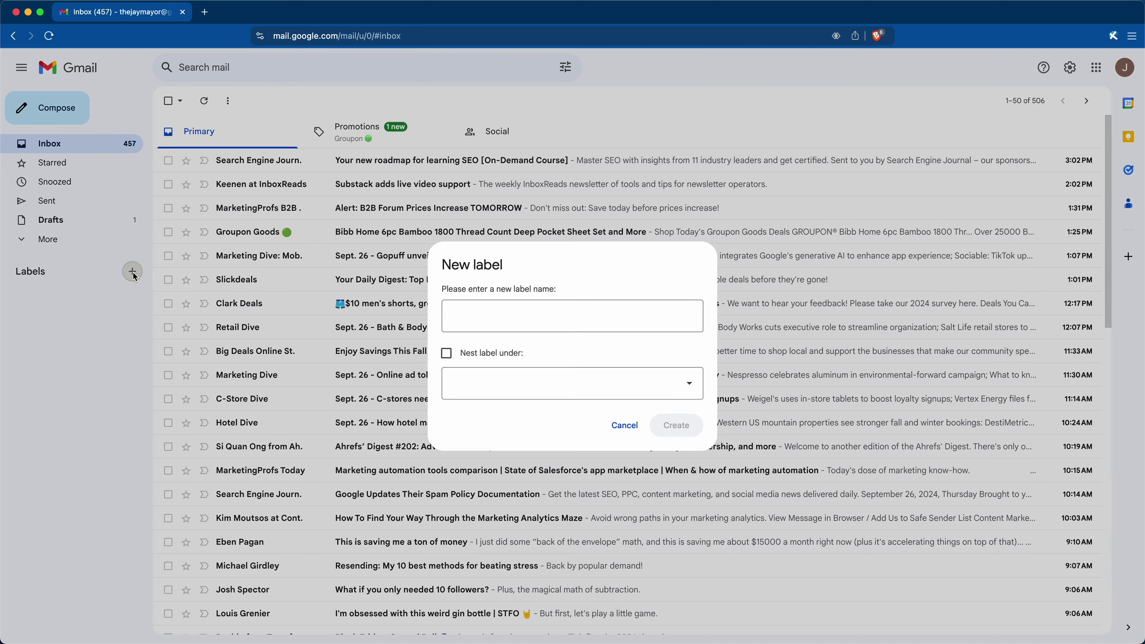
# - Create the To Do and Saved For Later labels
pyautogui.write('To Do')
pyautogui.press('Return')
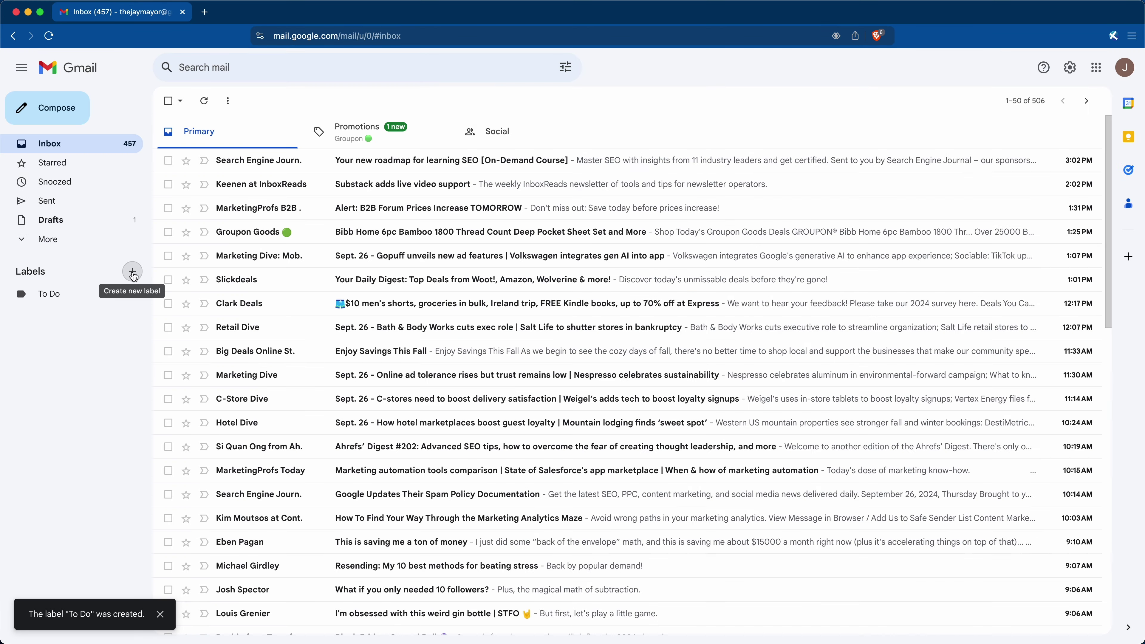
pyautogui.click(133, 272)
pyautogui.write('Saved For Later')
pyautogui.press('Return')
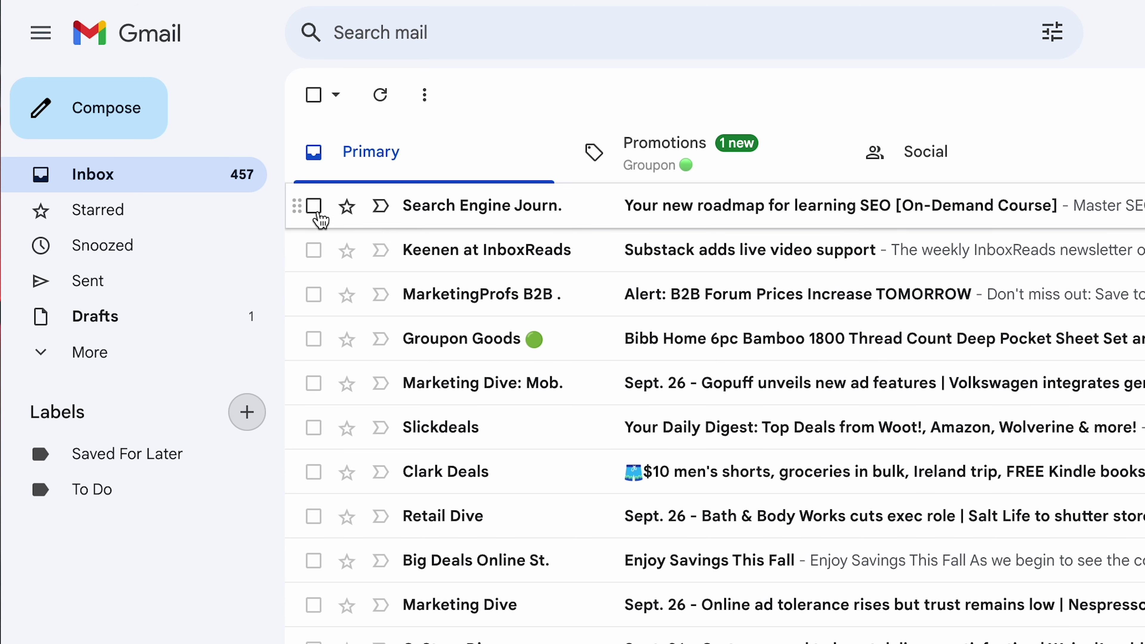
# - File the top three inbox conversations under To Do and view that label
pyautogui.click(168, 160)
pyautogui.click(314, 249)
pyautogui.click(313, 295)
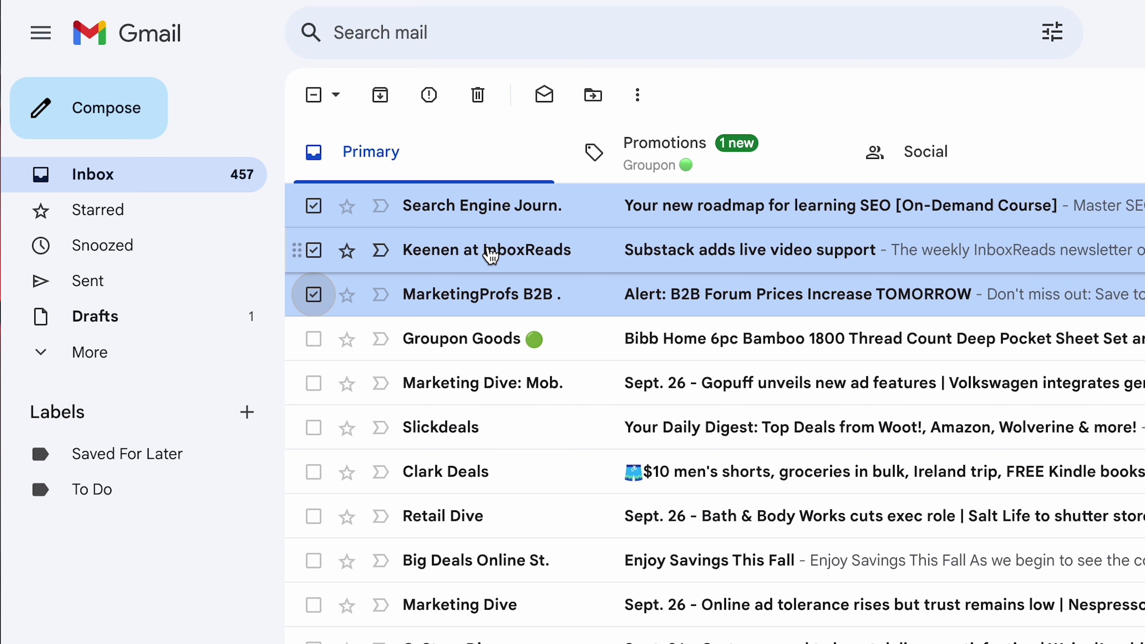
pyautogui.moveTo(491, 255); pyautogui.dragTo(159, 493)
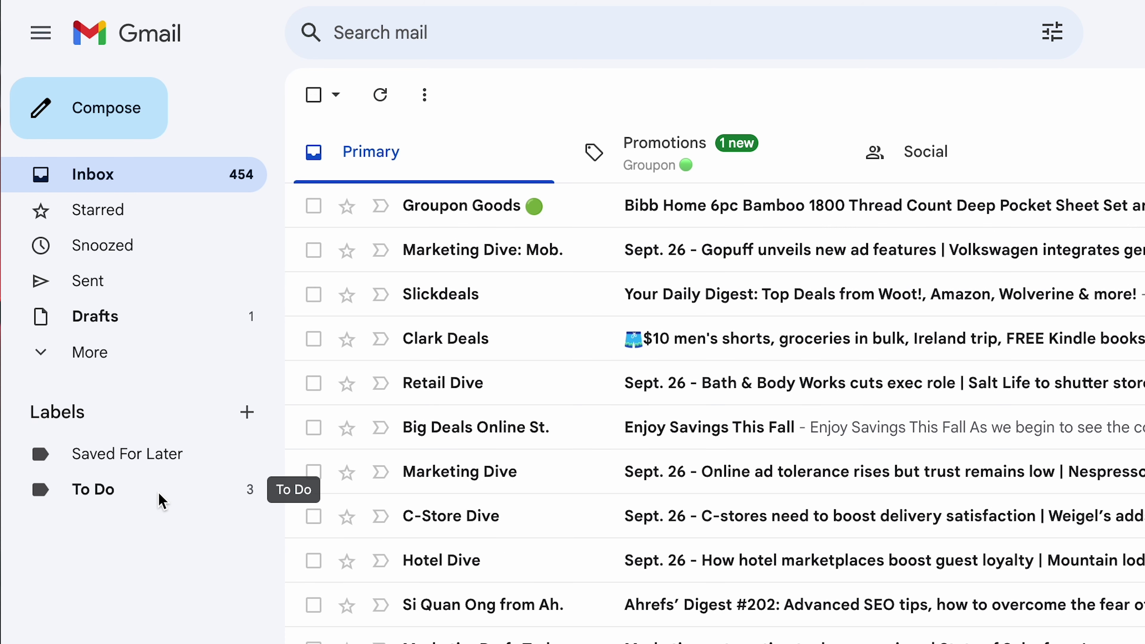
pyautogui.click(182, 493)
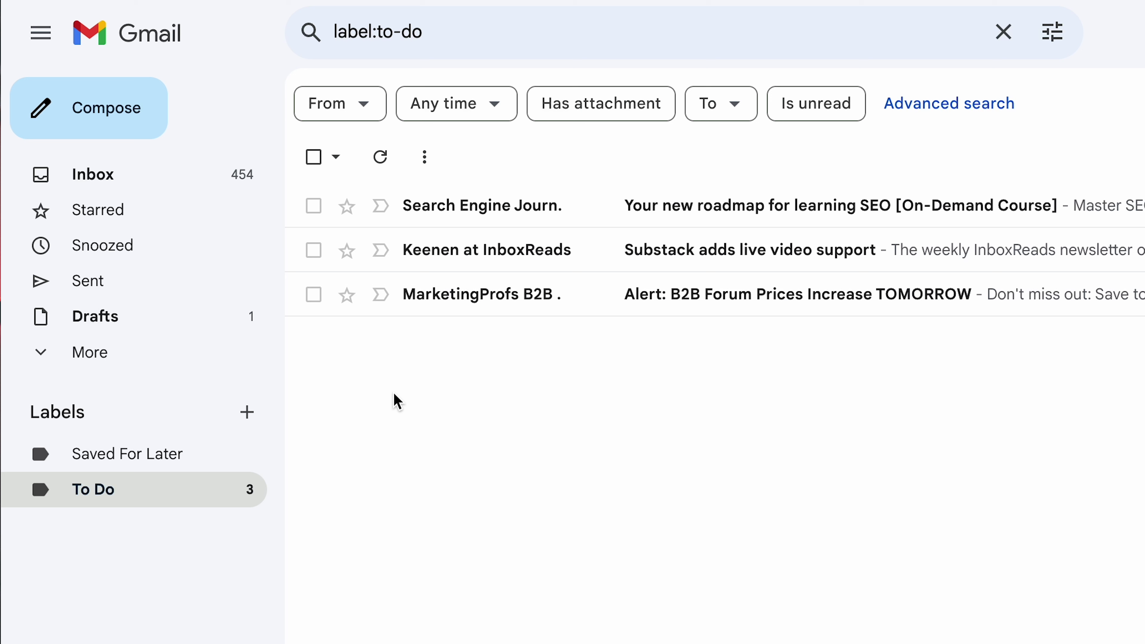
# - File seven conversations under Saved For Later, then archive every conversation on the page
pyautogui.click(190, 180)
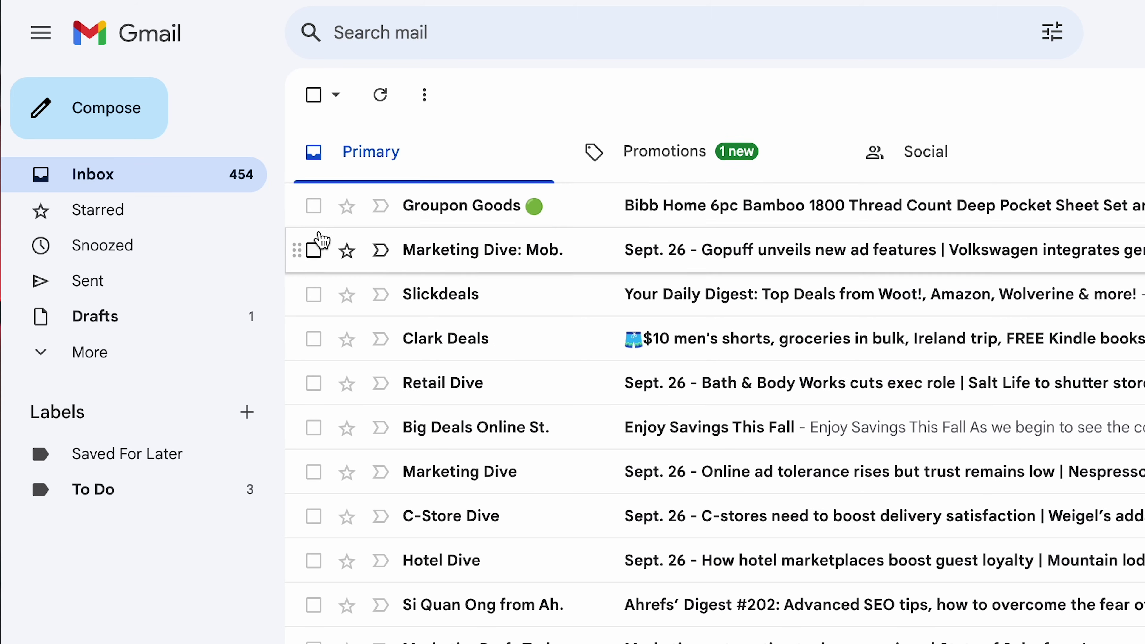
pyautogui.moveTo(313, 213); pyautogui.dragTo(313, 472)
pyautogui.moveTo(545, 305); pyautogui.dragTo(160, 458)
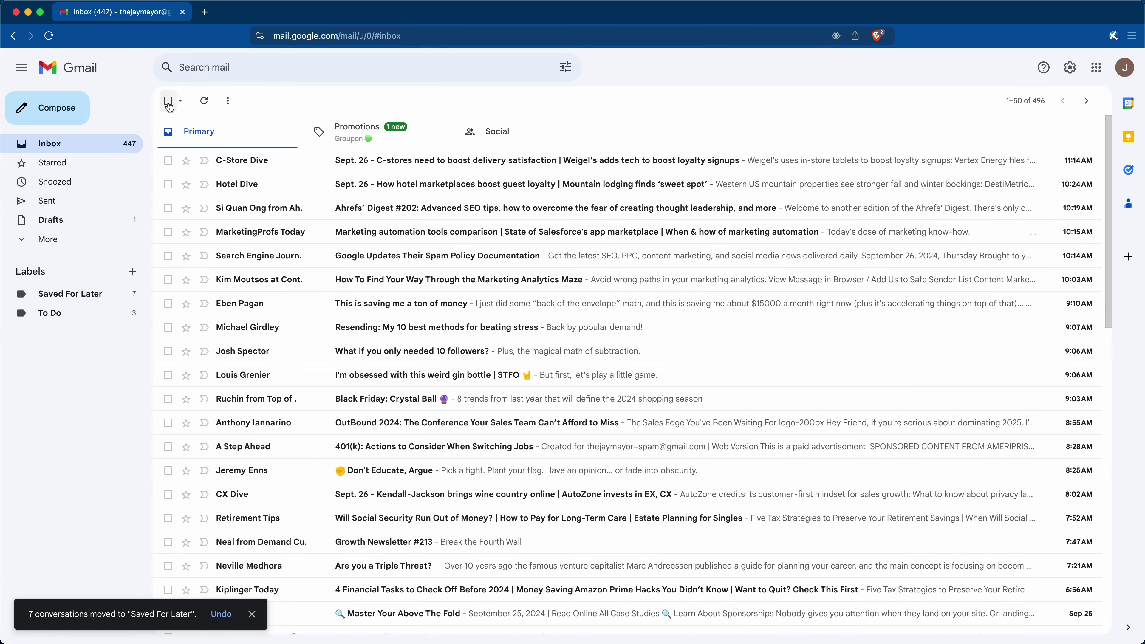
pyautogui.click(313, 95)
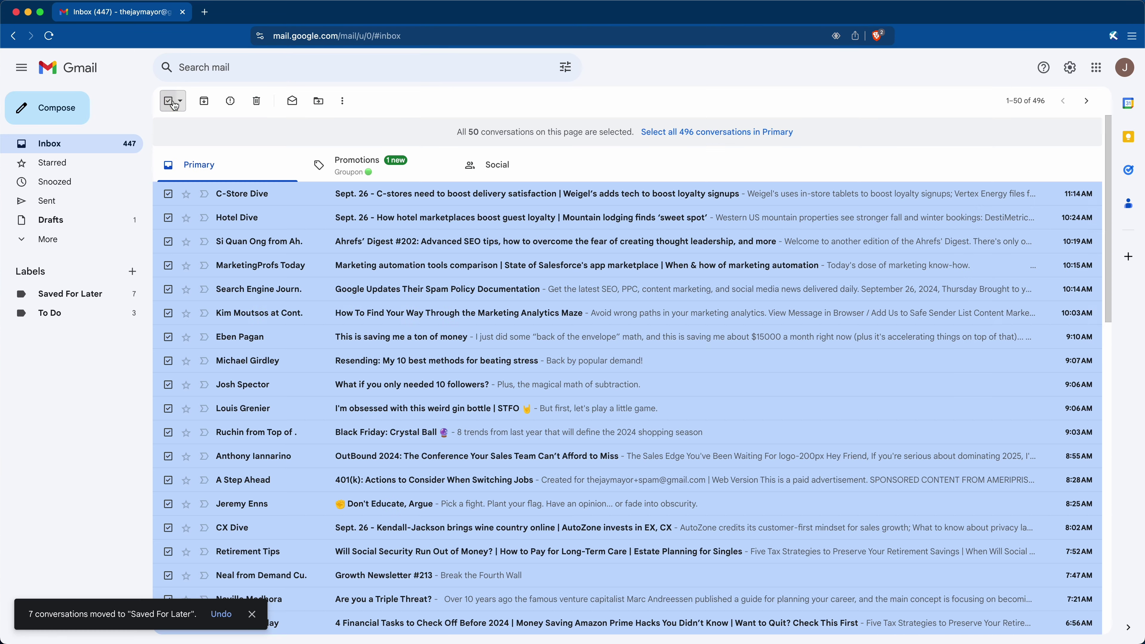
pyautogui.click(205, 100)
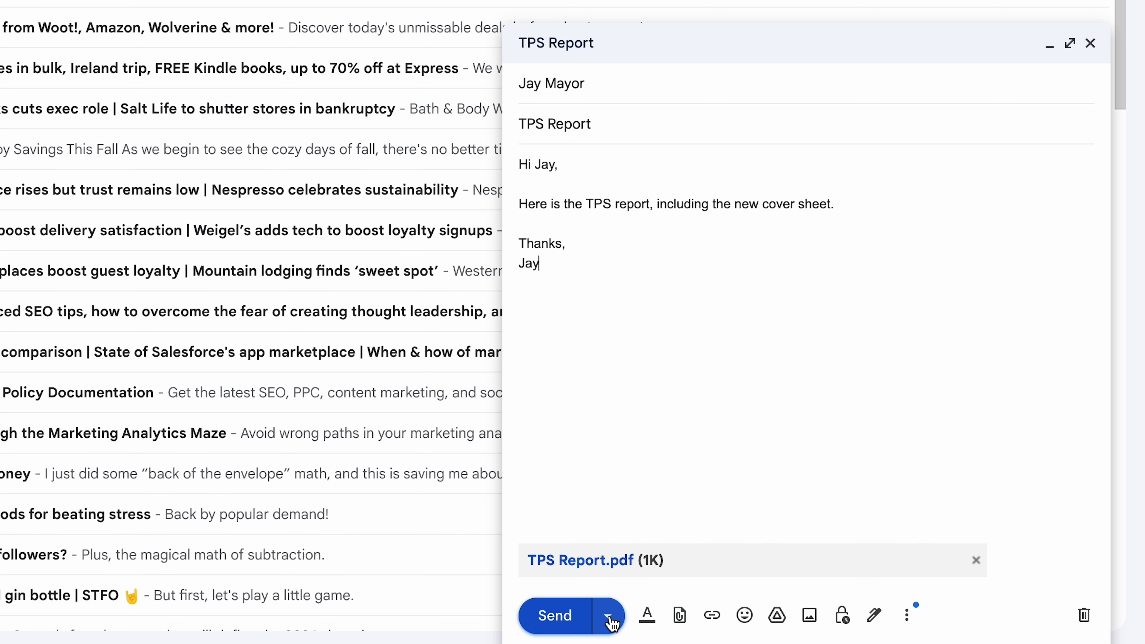
# - Schedule the TPS Report email for tomorrow morning, then cancel the scheduled send
pyautogui.click(612, 582)
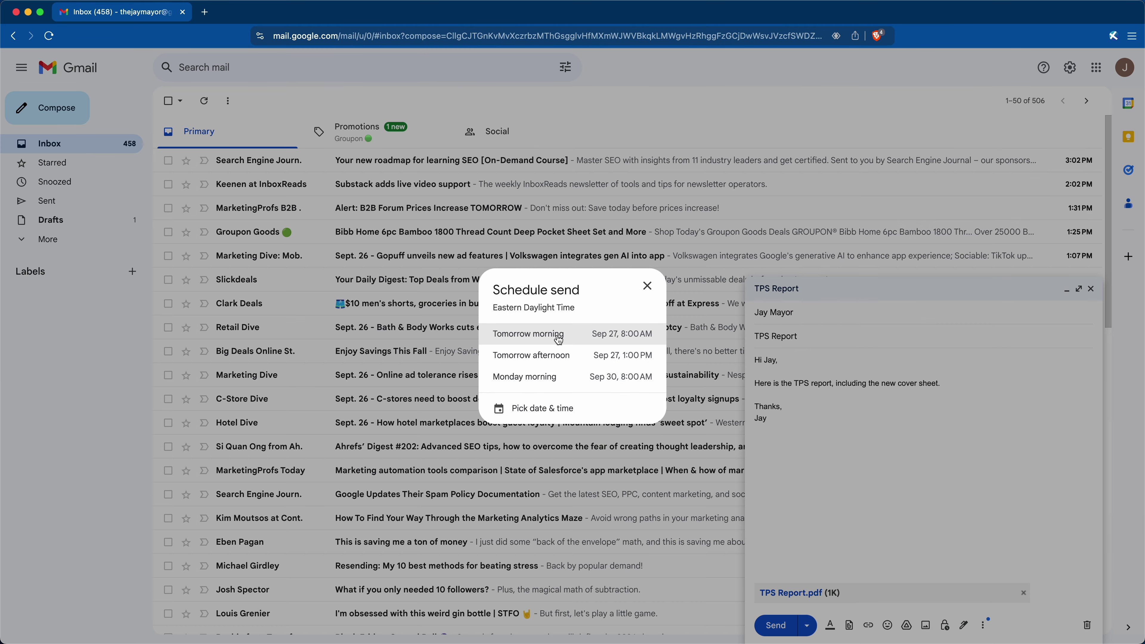
pyautogui.click(559, 339)
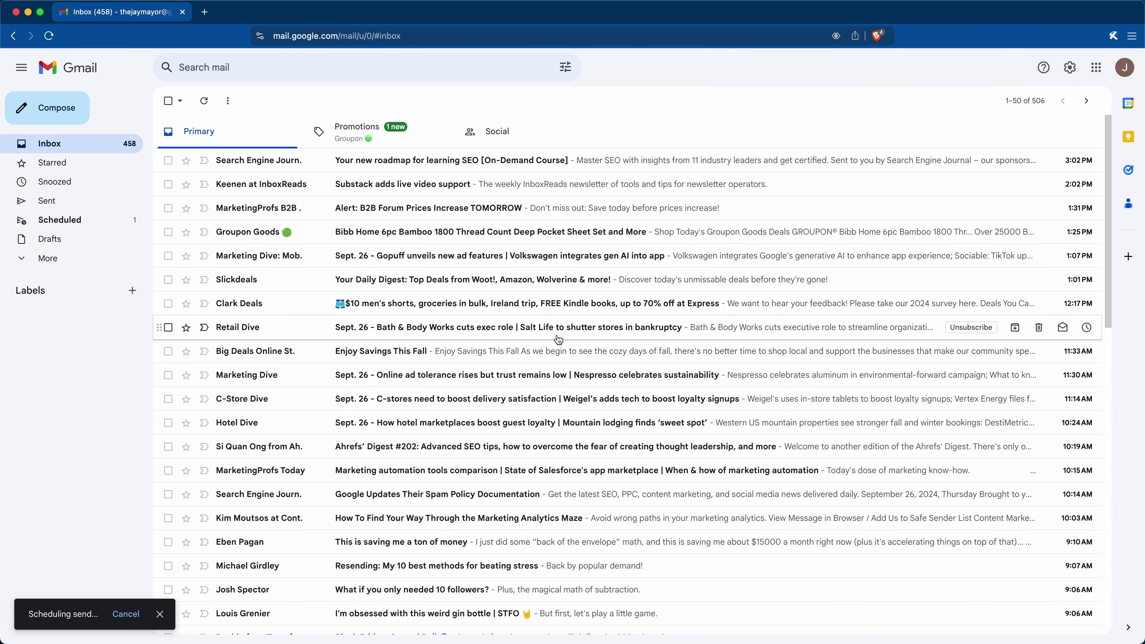
pyautogui.click(59, 223)
pyautogui.click(763, 215)
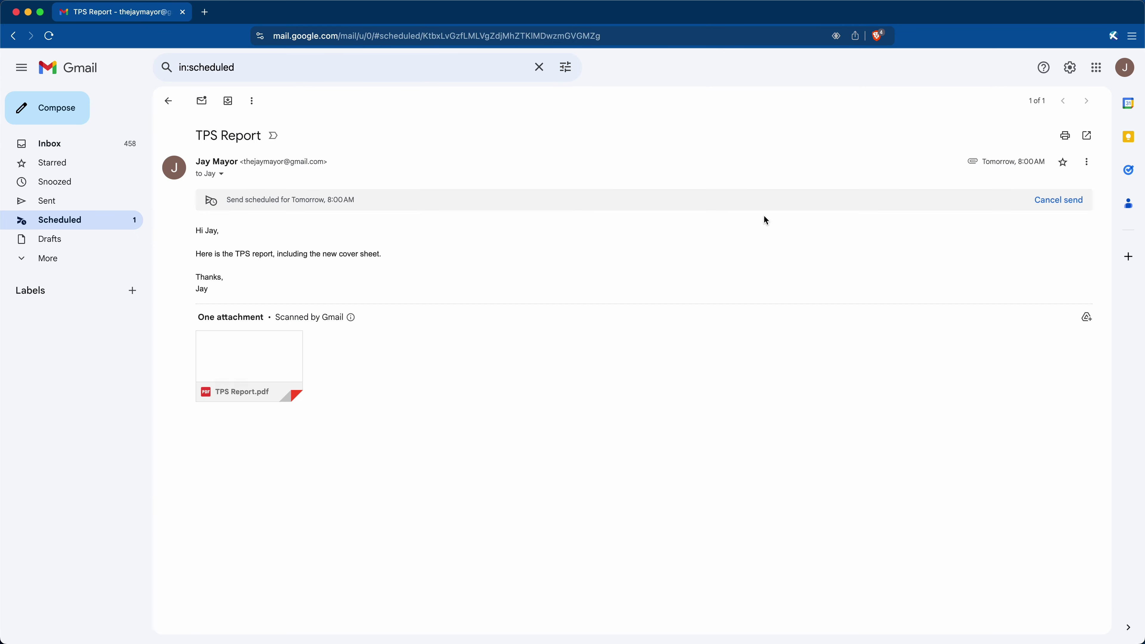
pyautogui.click(1075, 202)
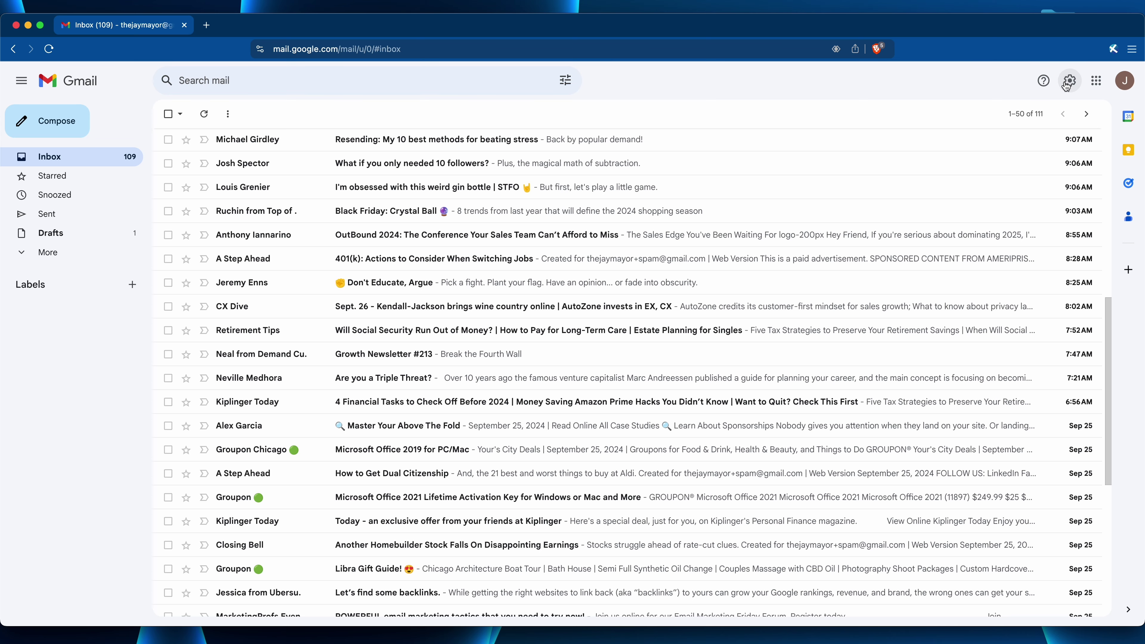
# - Open the Accounts and Import settings and preview adding another send-from address without saving
pyautogui.click(1068, 83)
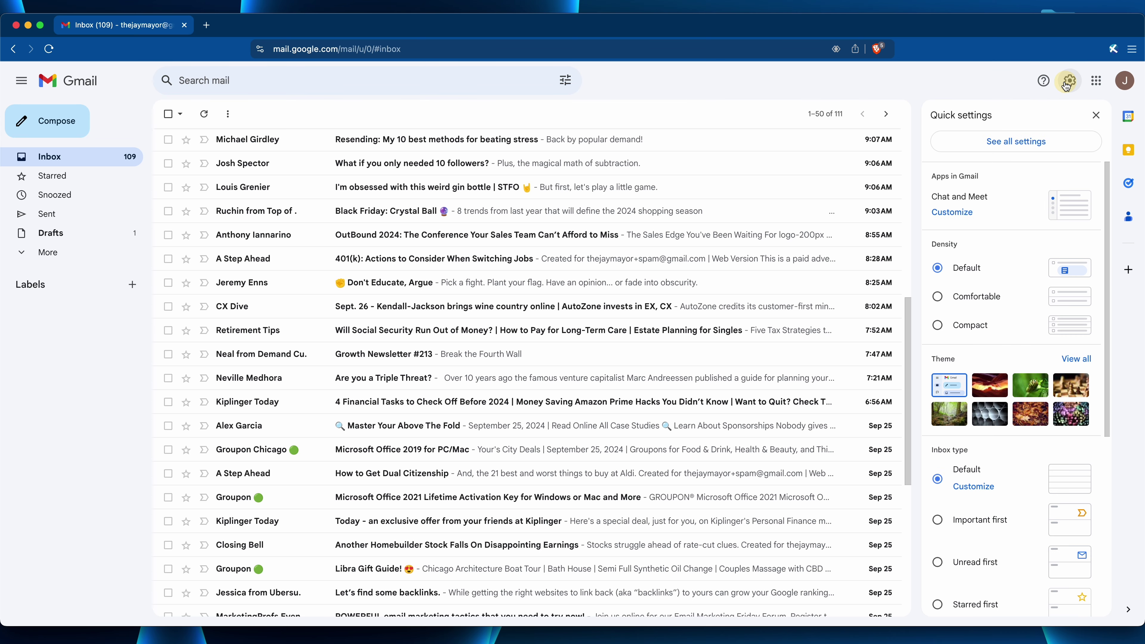
pyautogui.click(1017, 142)
pyautogui.click(341, 143)
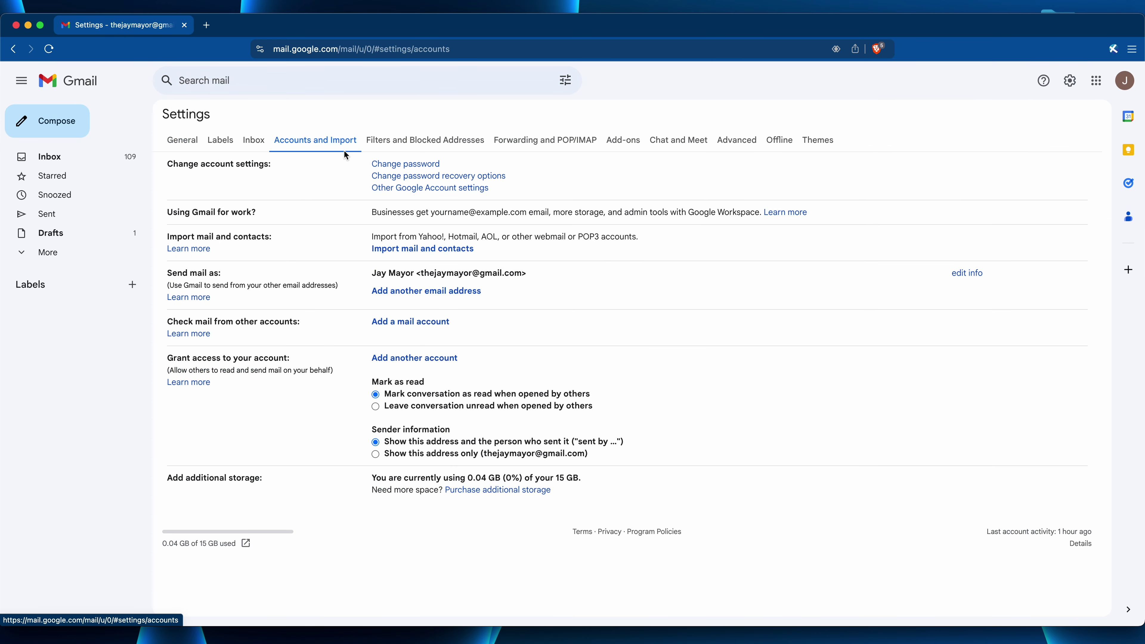
pyautogui.click(434, 292)
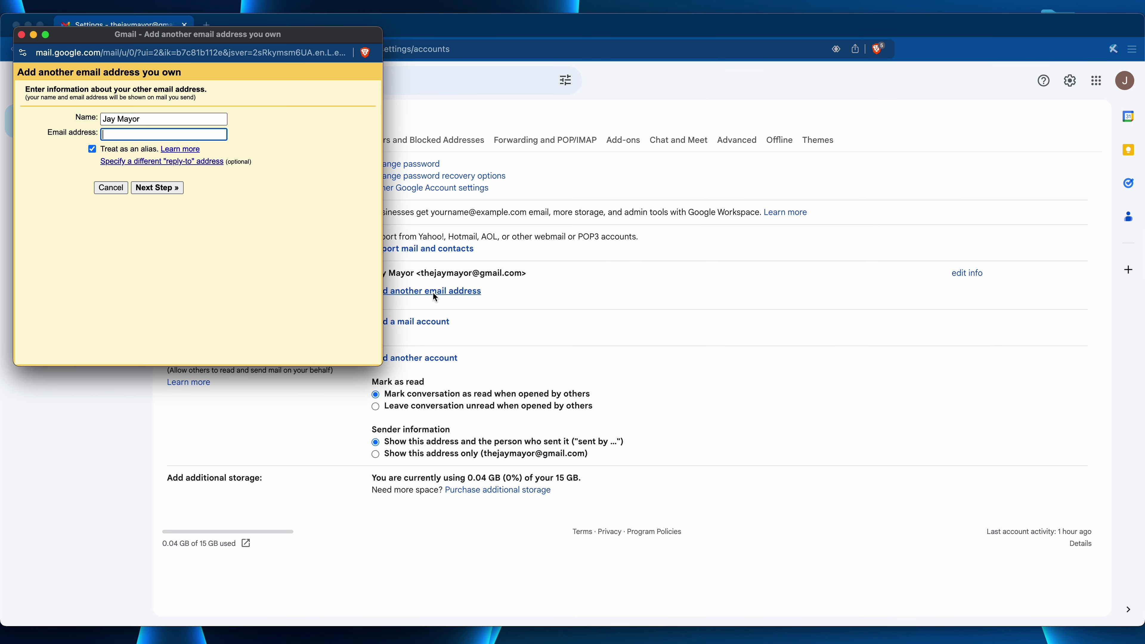
pyautogui.click(620, 293)
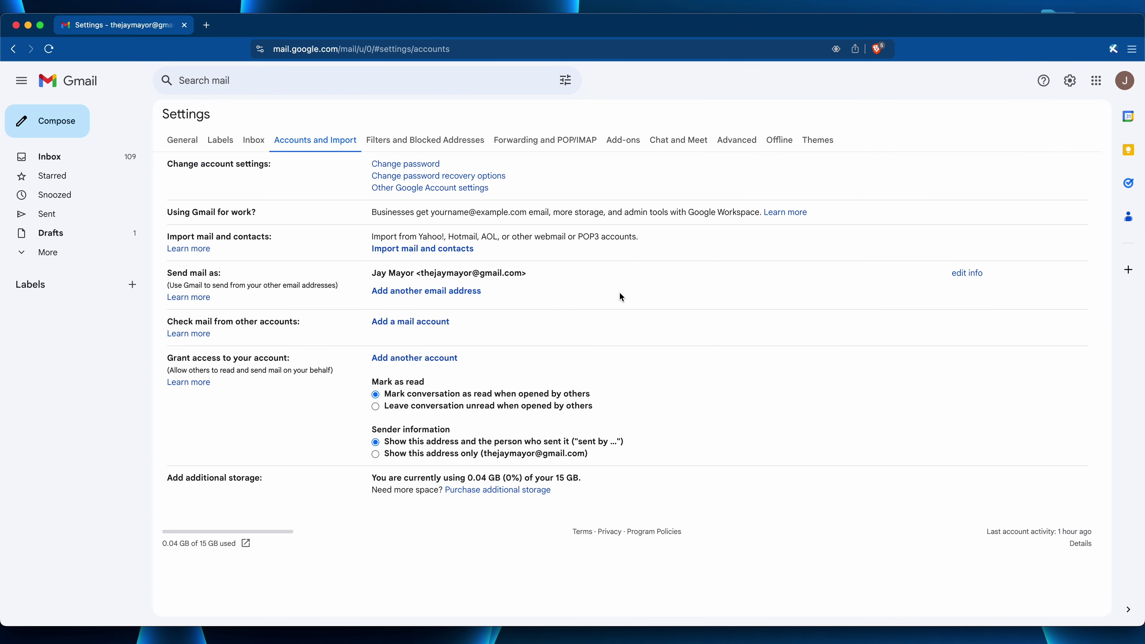
# - Add a new forwarding address in the Forwarding and POP/IMAP settings and submit it
pyautogui.click(559, 139)
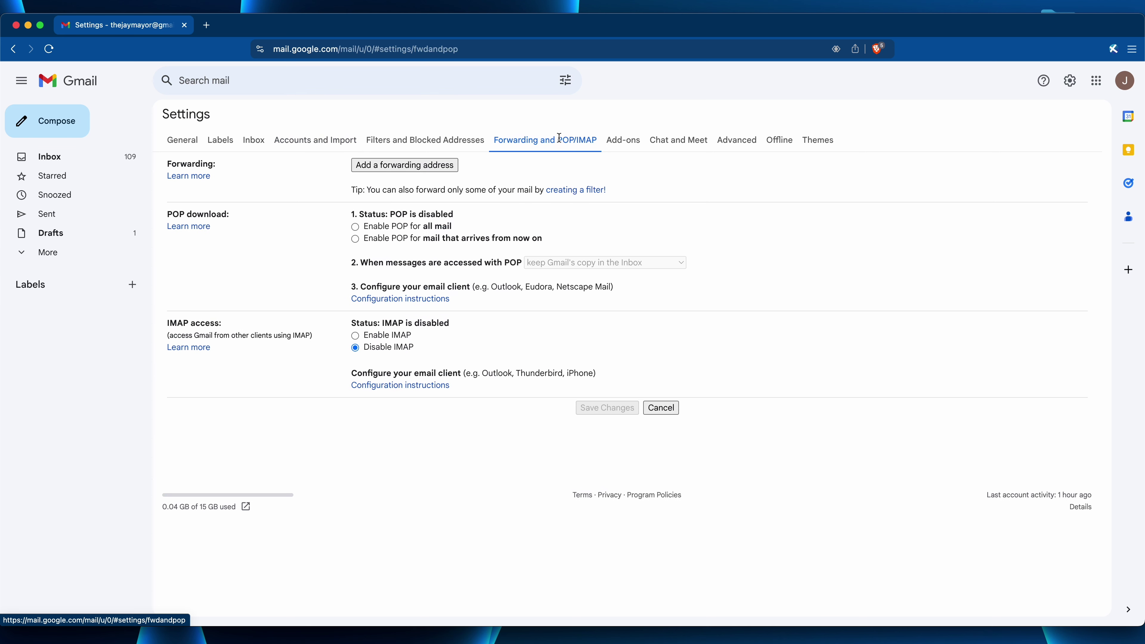
pyautogui.click(434, 166)
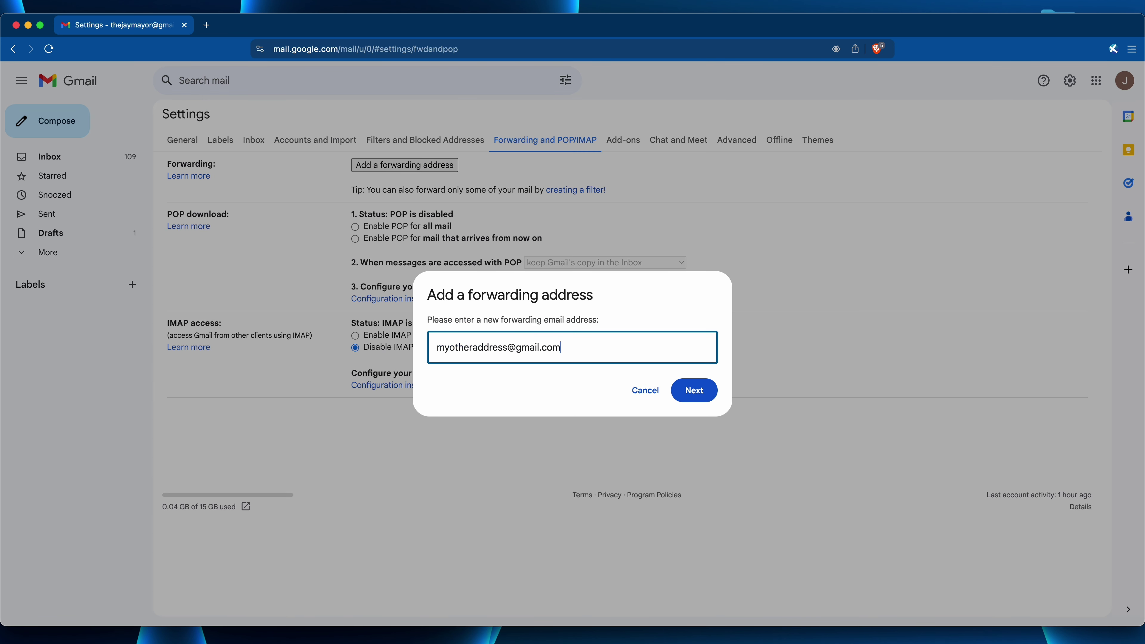
pyautogui.click(694, 390)
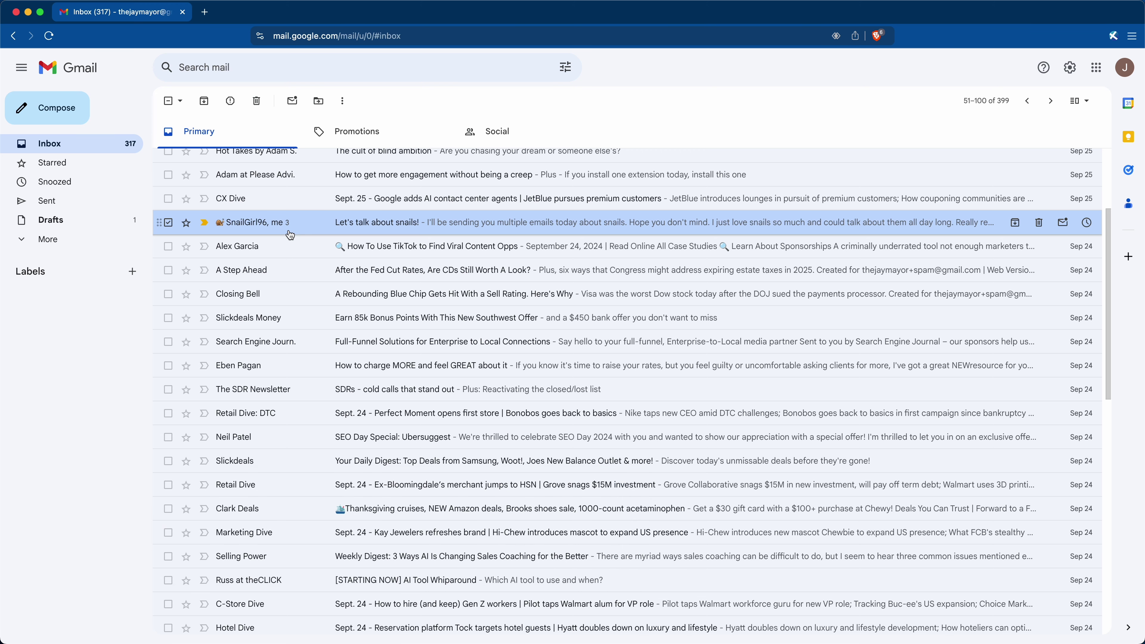
# - Mute the 'Let's talk about snails!' conversation from its context menu
pyautogui.rightClick(290, 235)
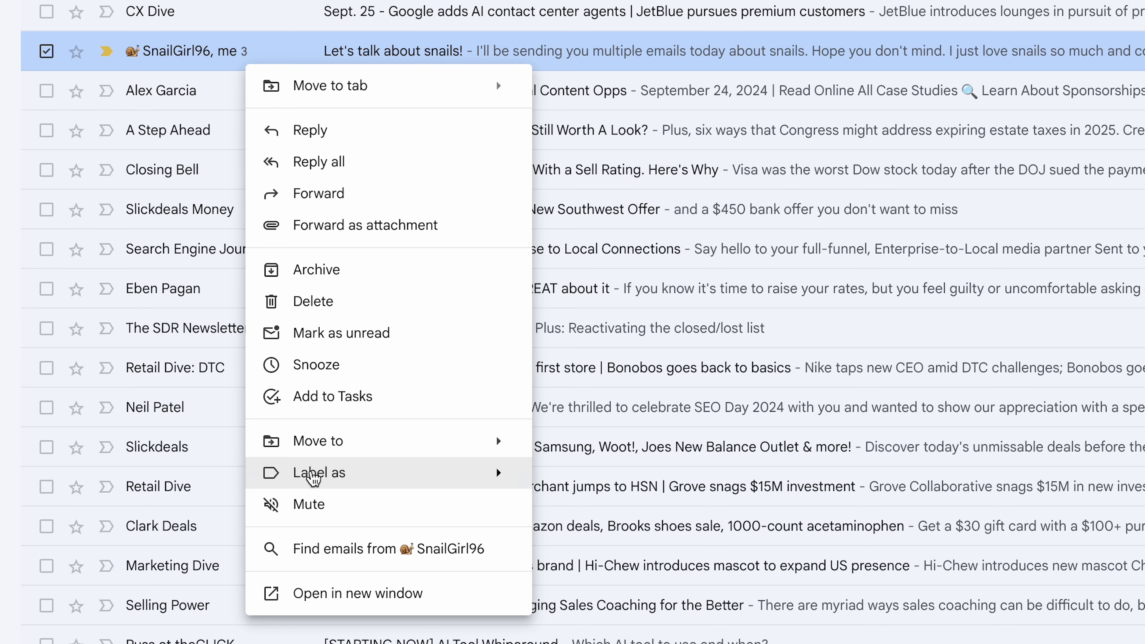
pyautogui.click(309, 504)
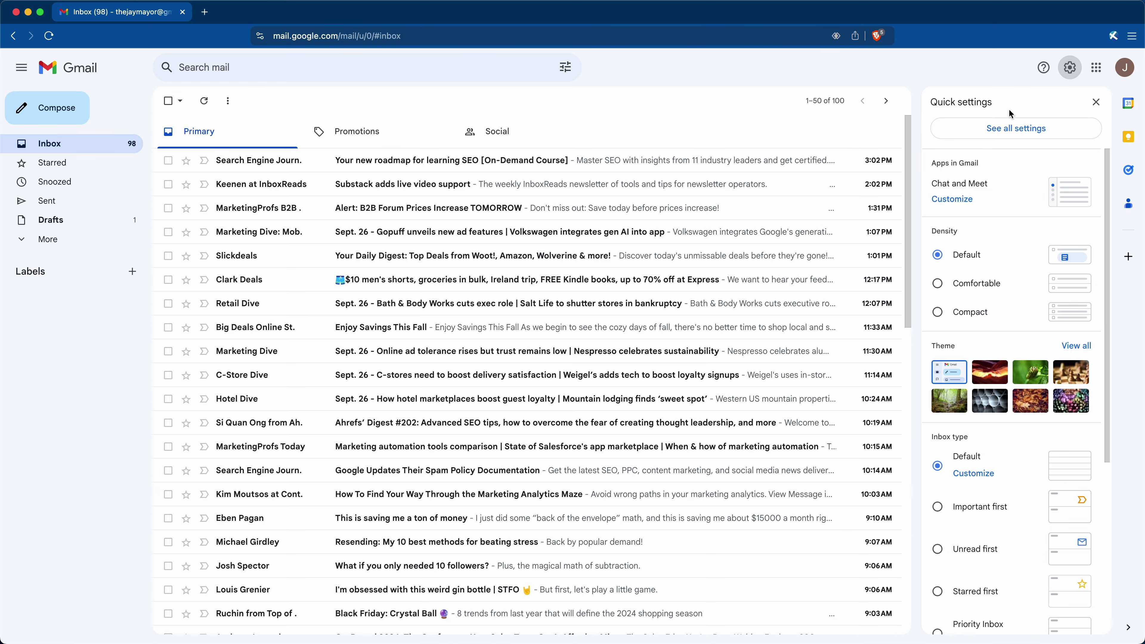
# - Create and save a new signature named Personal
pyautogui.click(1002, 131)
pyautogui.scroll(-15, 636, 374)
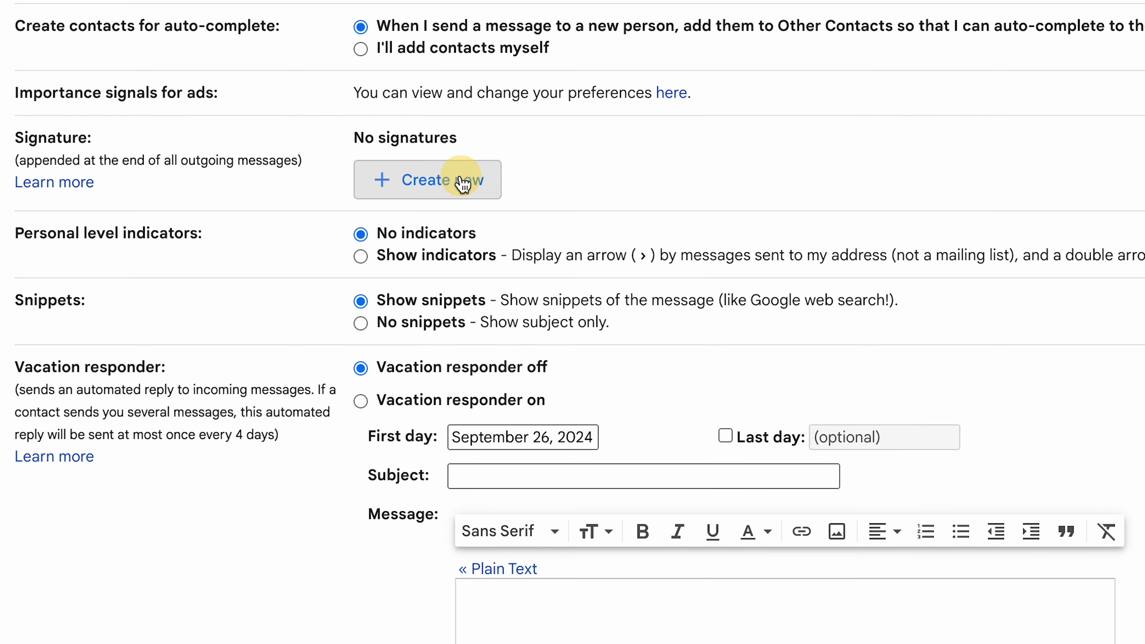
pyautogui.click(462, 183)
pyautogui.write('Persona')
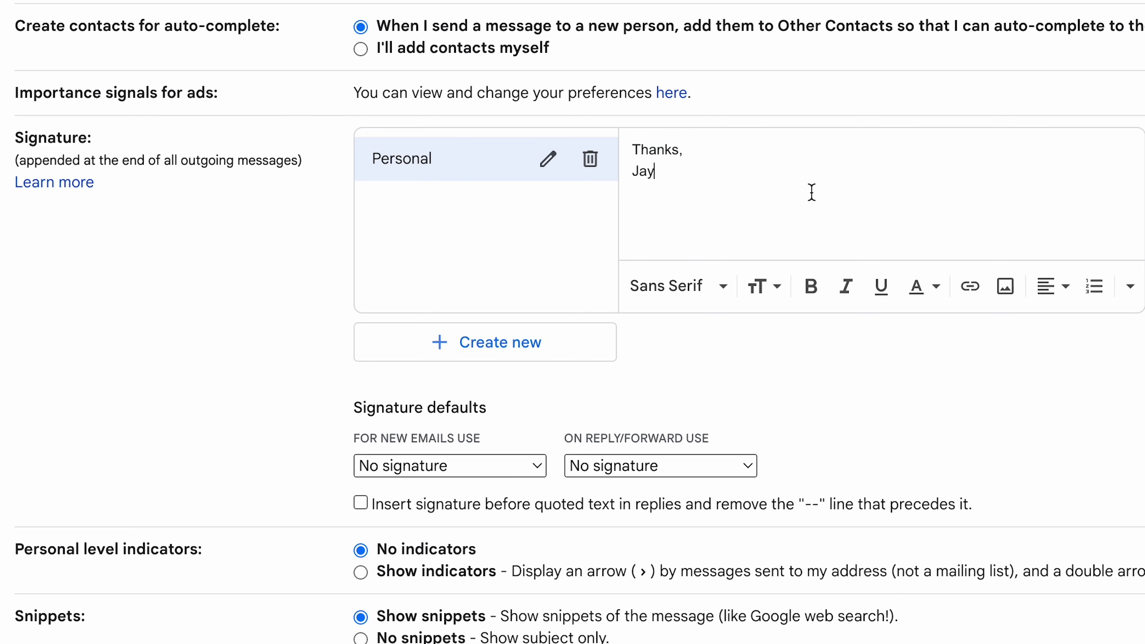
pyautogui.click(469, 343)
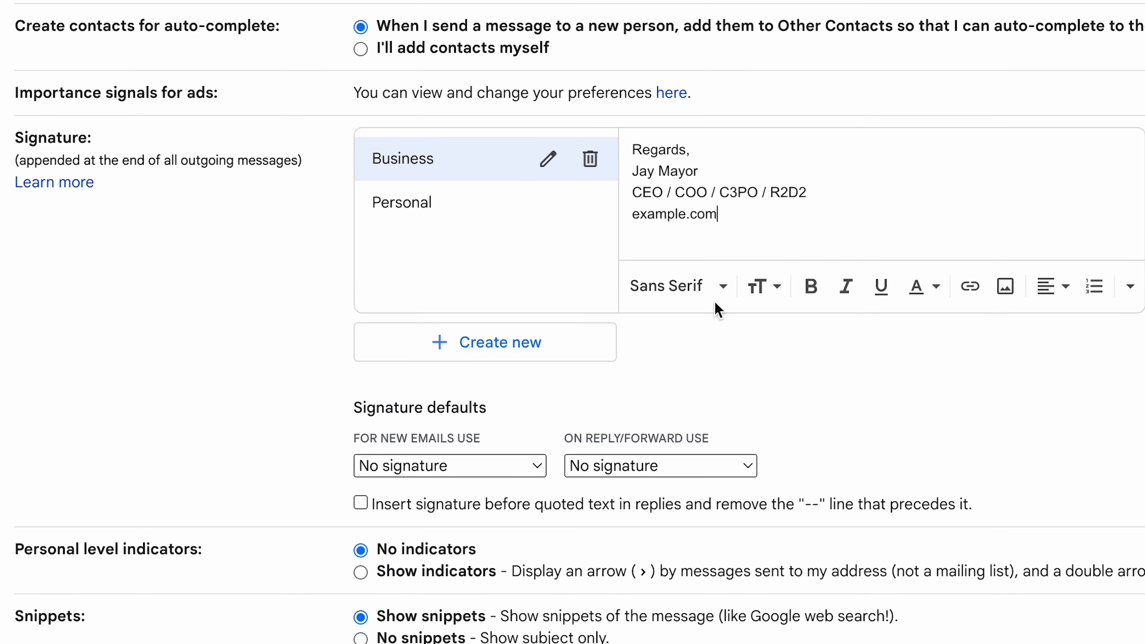
# - Make Personal the default signature for new emails and for replies and forwards
pyautogui.click(450, 466)
pyautogui.click(402, 514)
pyautogui.click(627, 466)
pyautogui.click(614, 514)
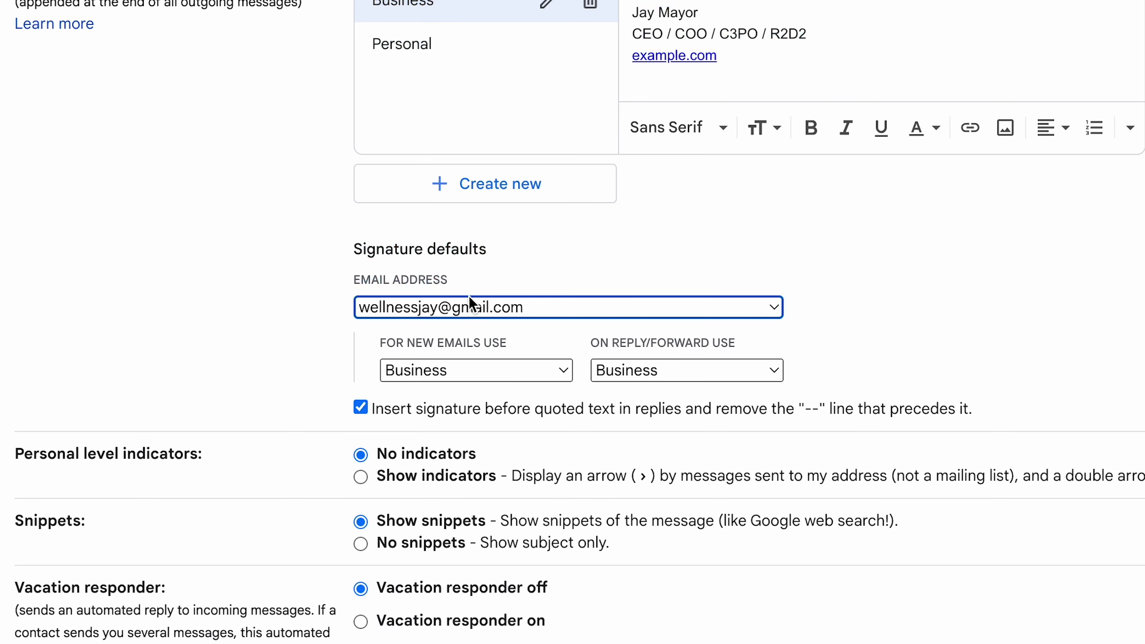
# - Set signature defaults for the main address and Business defaults for the second address
pyautogui.click(469, 302)
pyautogui.click(460, 337)
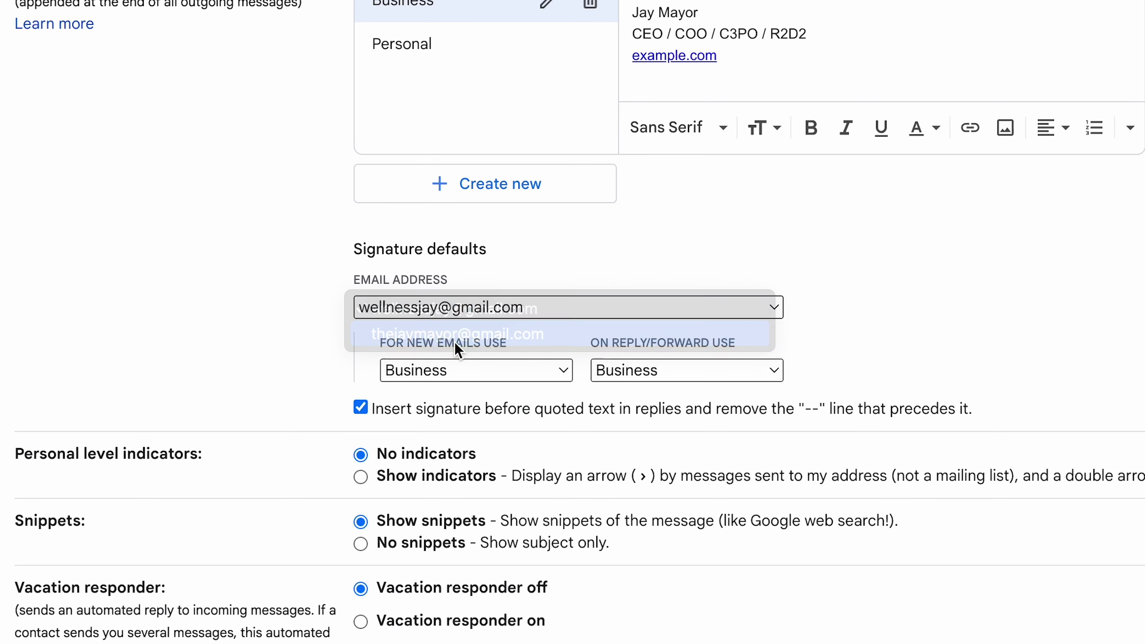
pyautogui.click(416, 301)
pyautogui.click(422, 282)
pyautogui.click(285, 337)
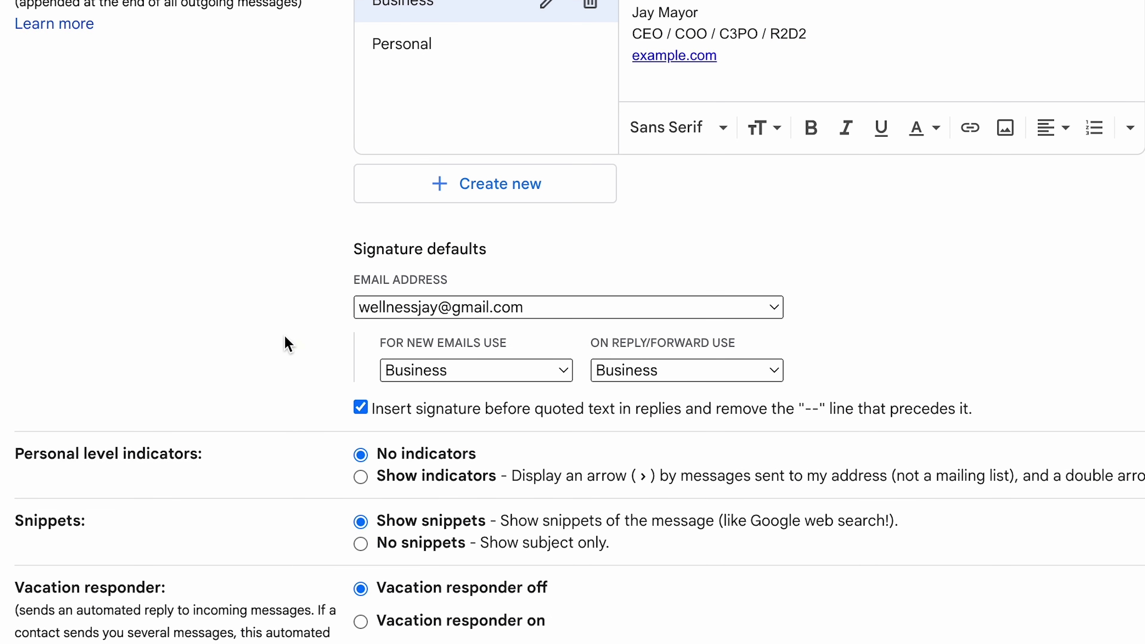
# - Switch the new message's signature from Business to Personal and back to Business
pyautogui.click(842, 613)
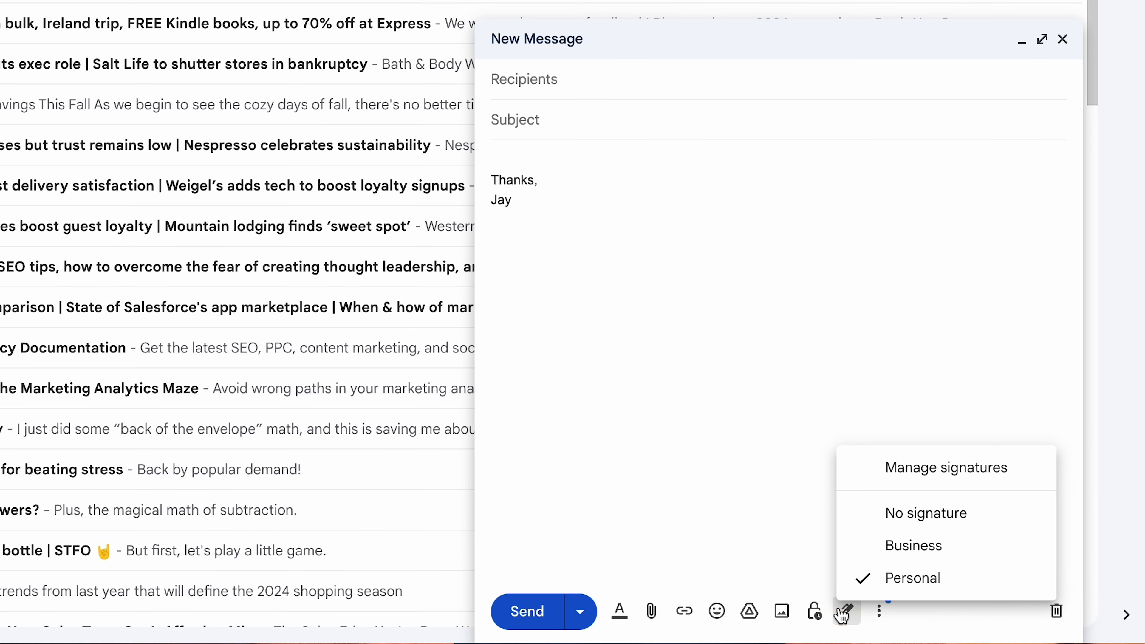
pyautogui.click(914, 545)
pyautogui.click(857, 619)
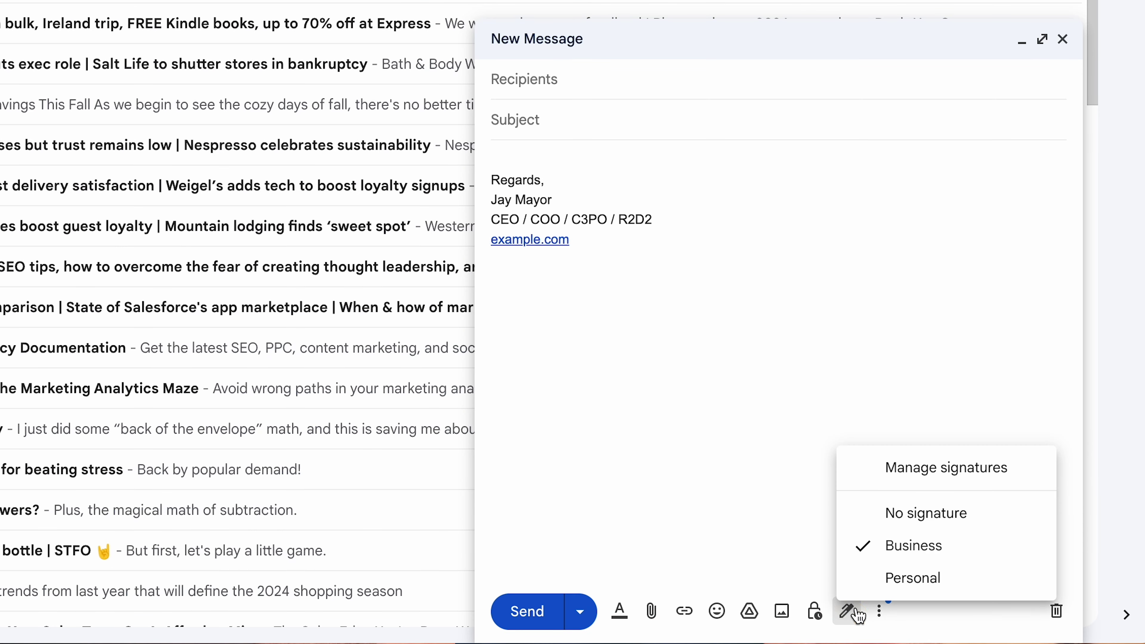
pyautogui.click(885, 579)
pyautogui.click(849, 614)
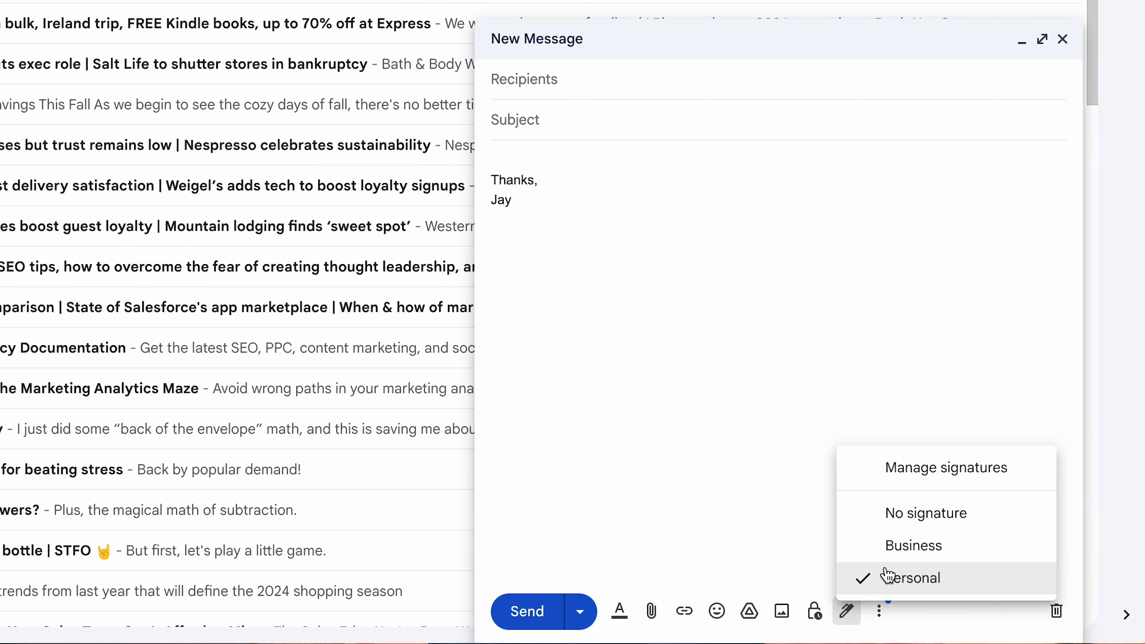
pyautogui.click(893, 546)
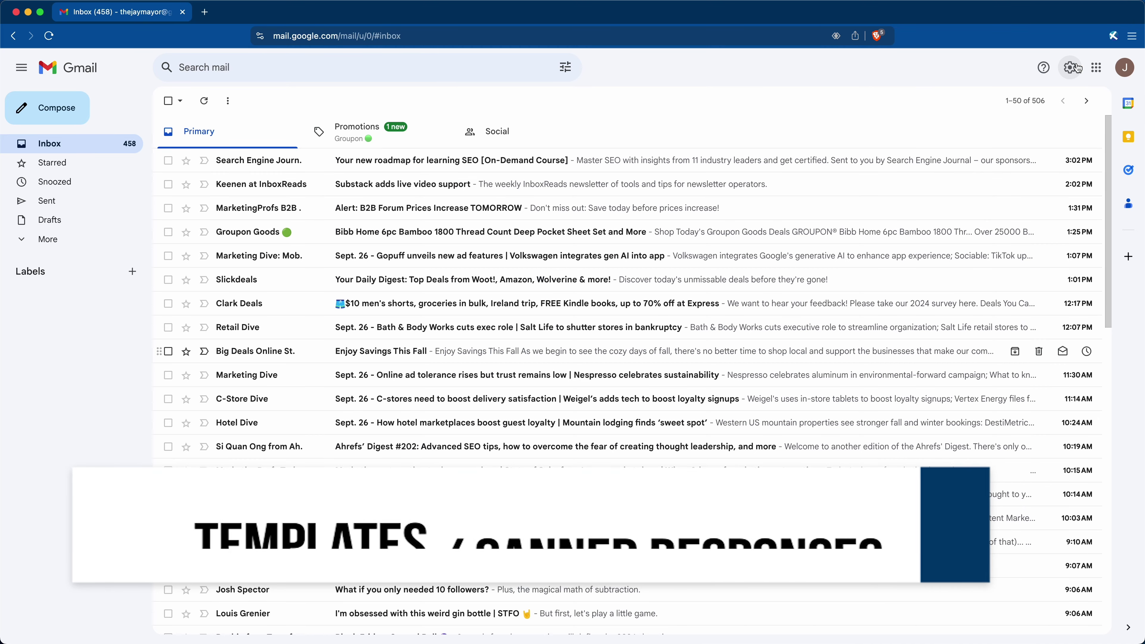
# - Enable Templates in Gmail's Advanced settings
pyautogui.click(1071, 67)
pyautogui.click(1010, 130)
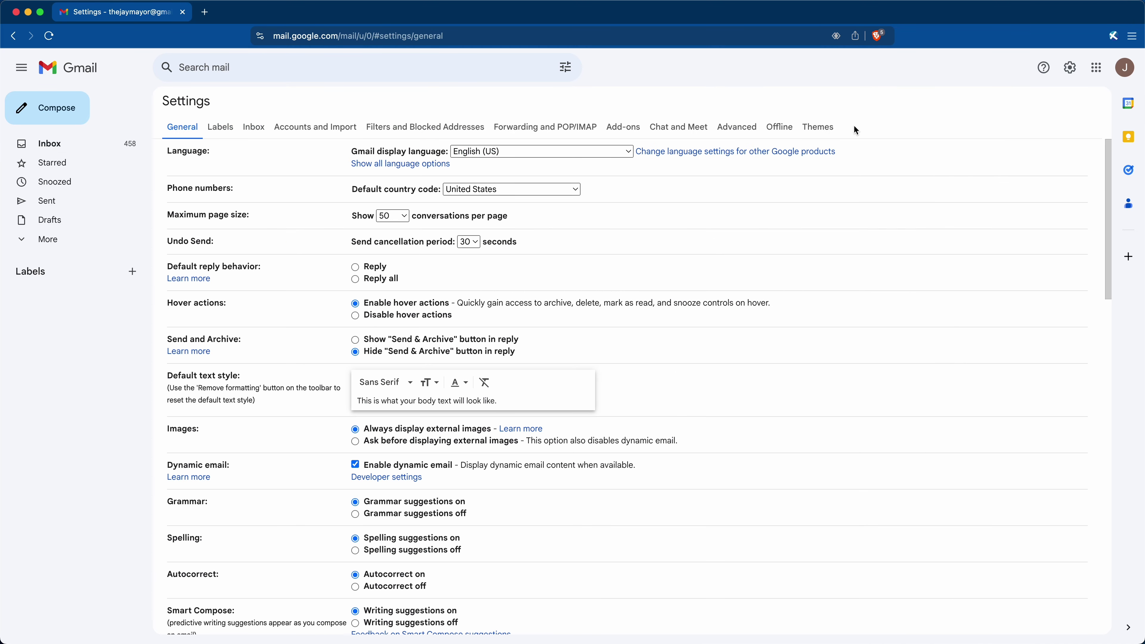
pyautogui.click(732, 129)
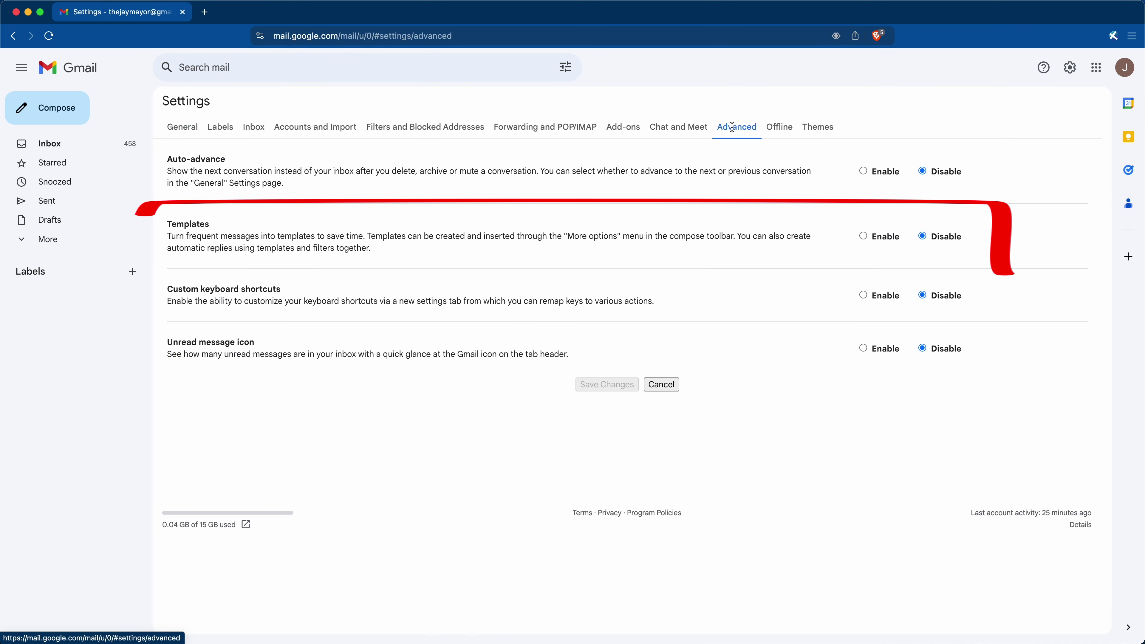
pyautogui.click(863, 235)
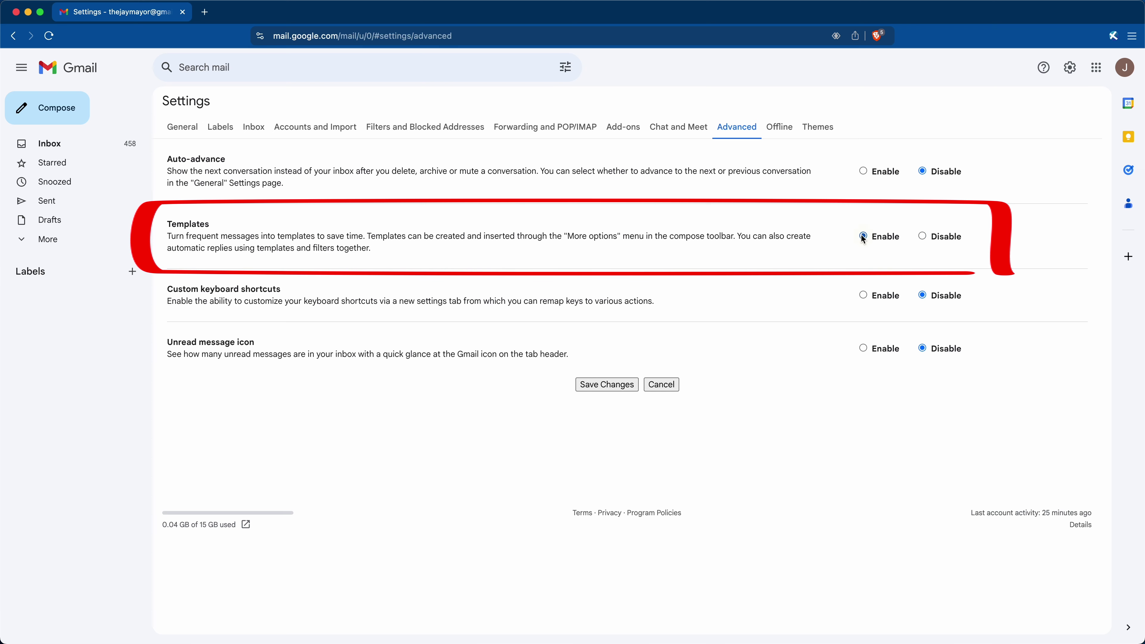
# - Save the Templates setting, then save the shipping reply as a new template named 'Shipping Times'
pyautogui.click(597, 384)
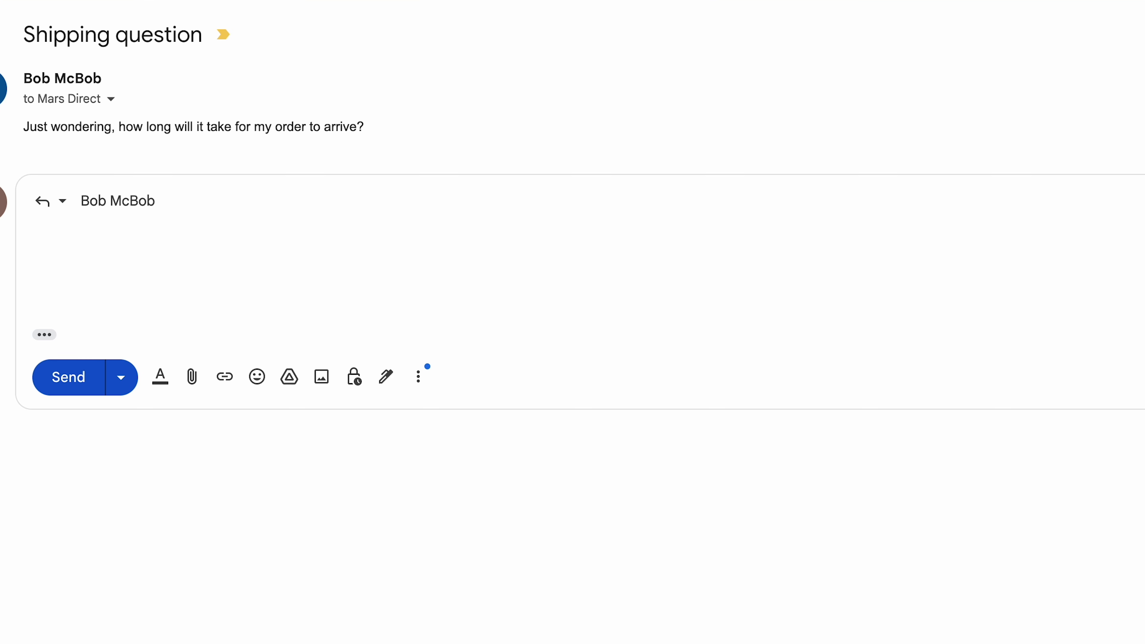
pyautogui.click(563, 271)
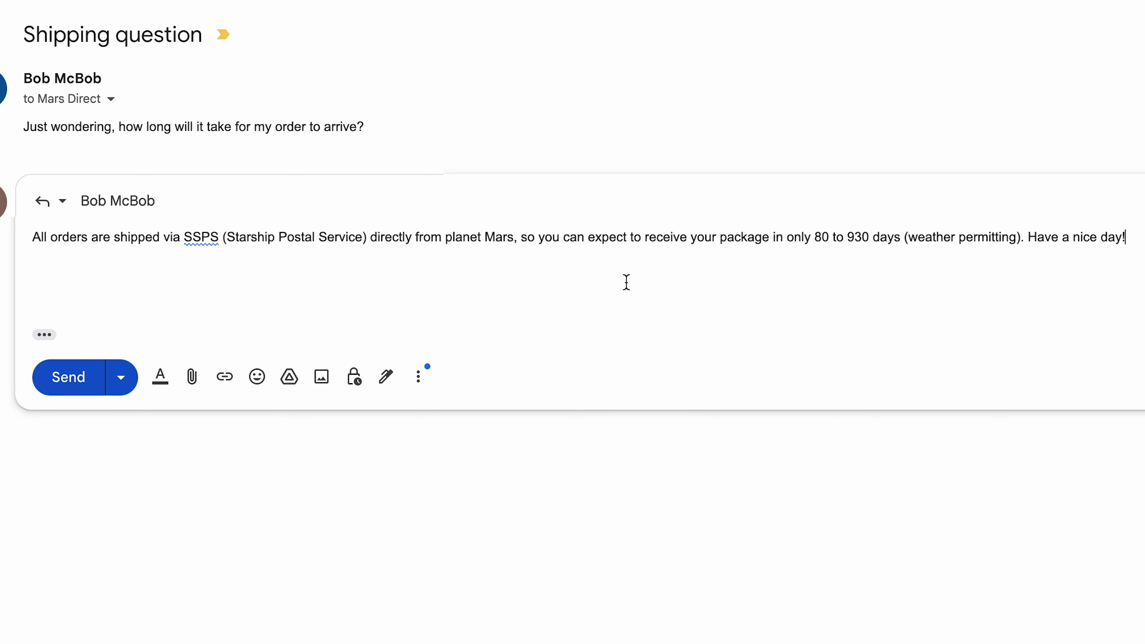
pyautogui.click(420, 376)
pyautogui.moveTo(511, 409)
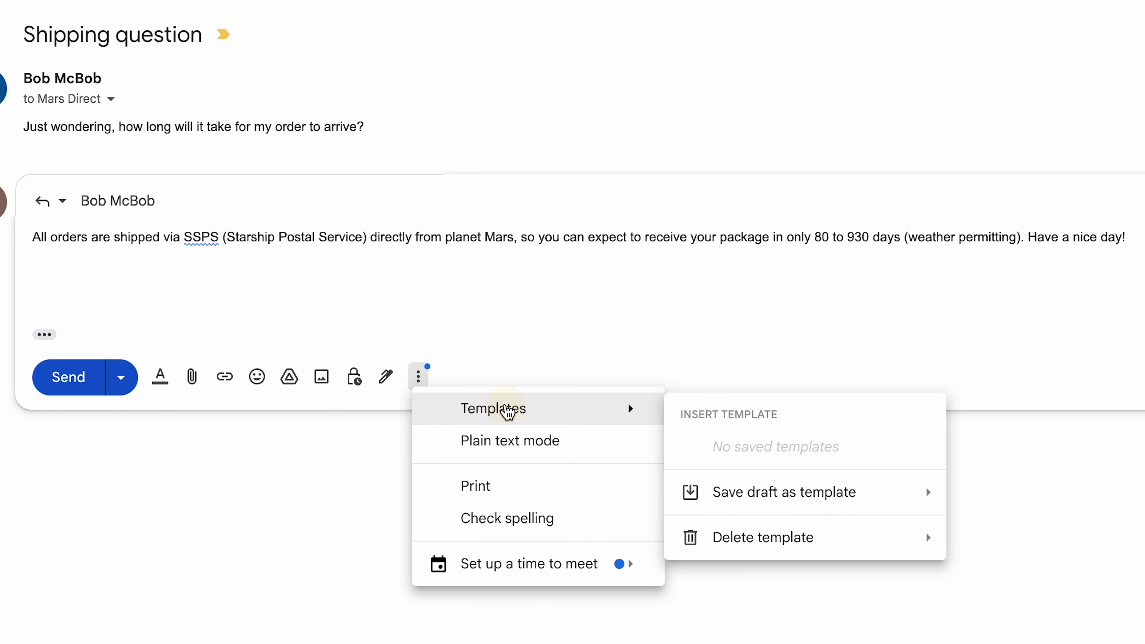
pyautogui.click(765, 493)
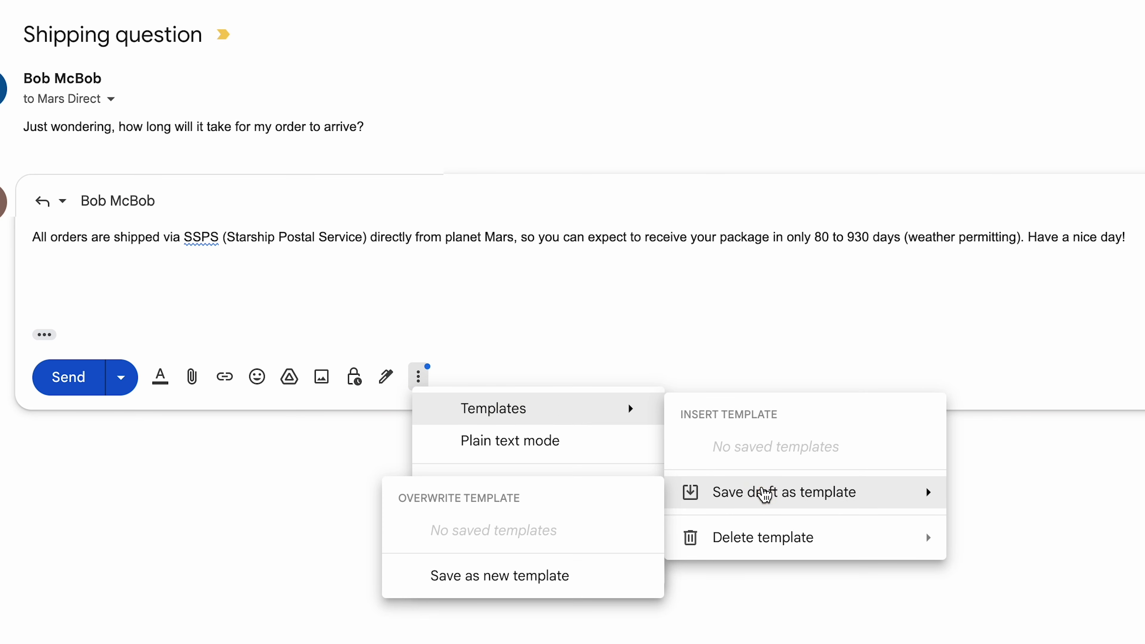
pyautogui.click(580, 582)
pyautogui.write('Shipping Times')
pyautogui.click(768, 471)
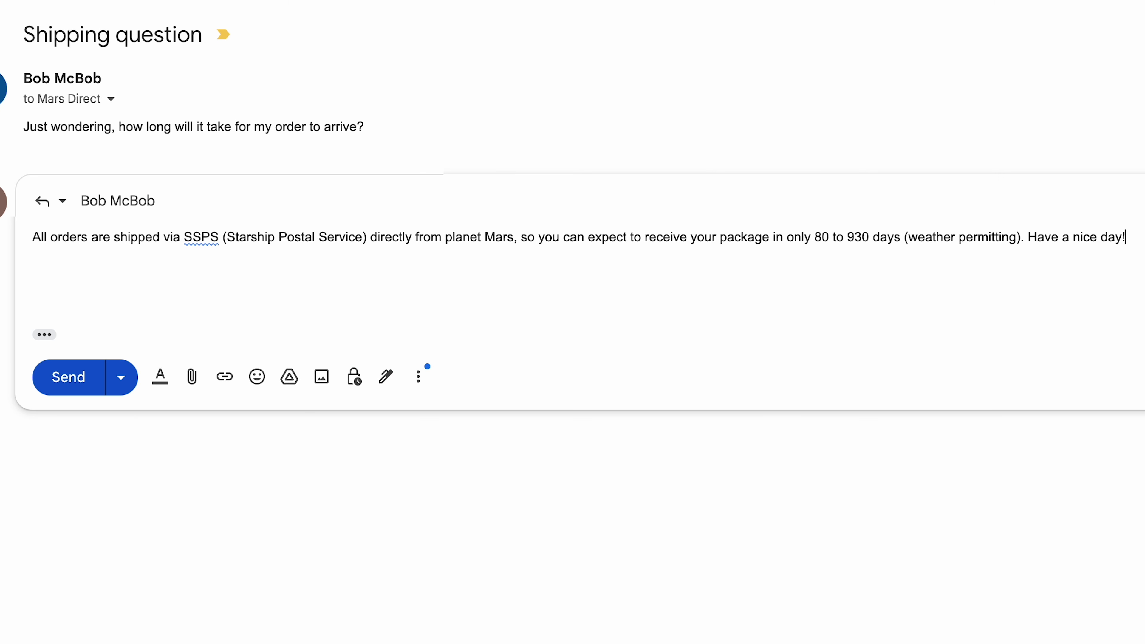
# - Clear the reply body and refill it with the Shipping Times template
pyautogui.hotkey('ctrl', 'a')
pyautogui.press('BackSpace')
pyautogui.click(417, 383)
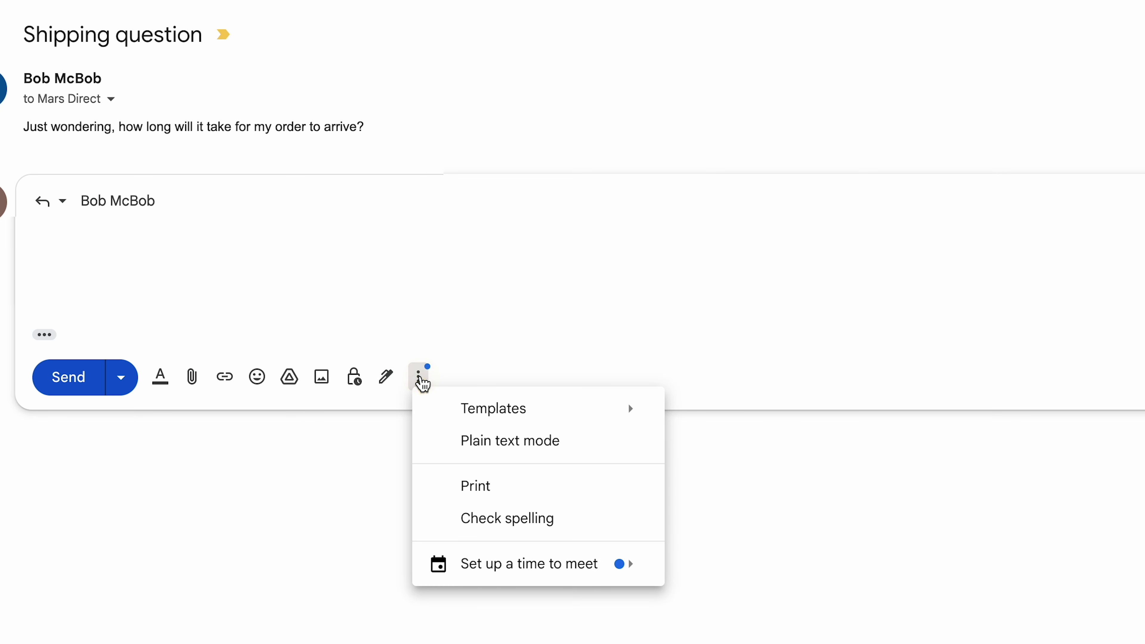
pyautogui.moveTo(586, 415)
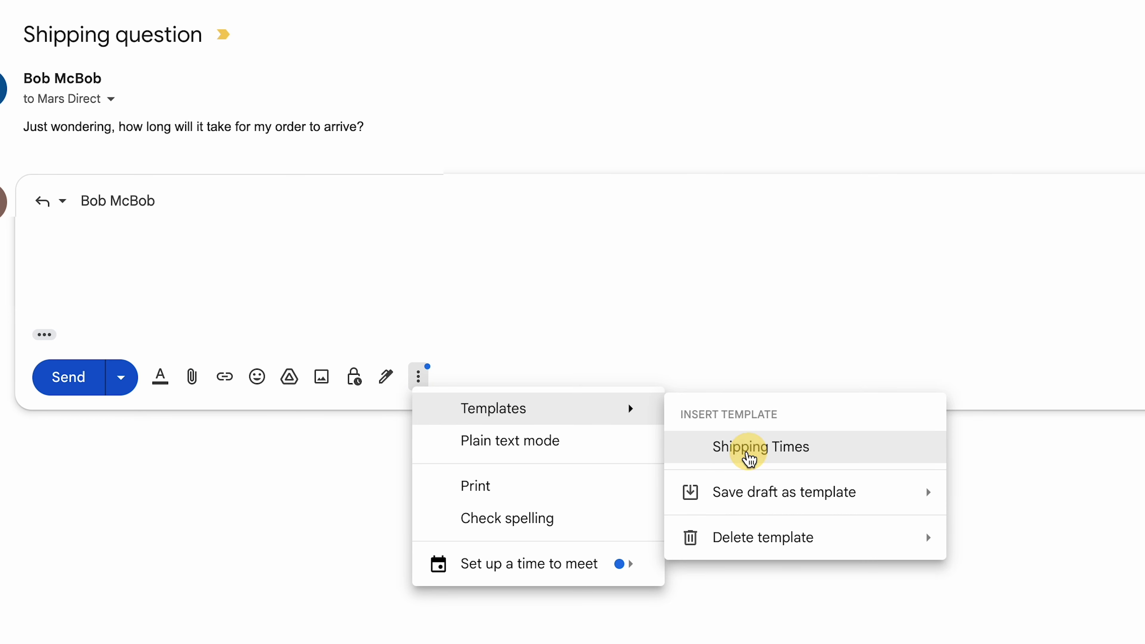
pyautogui.click(699, 452)
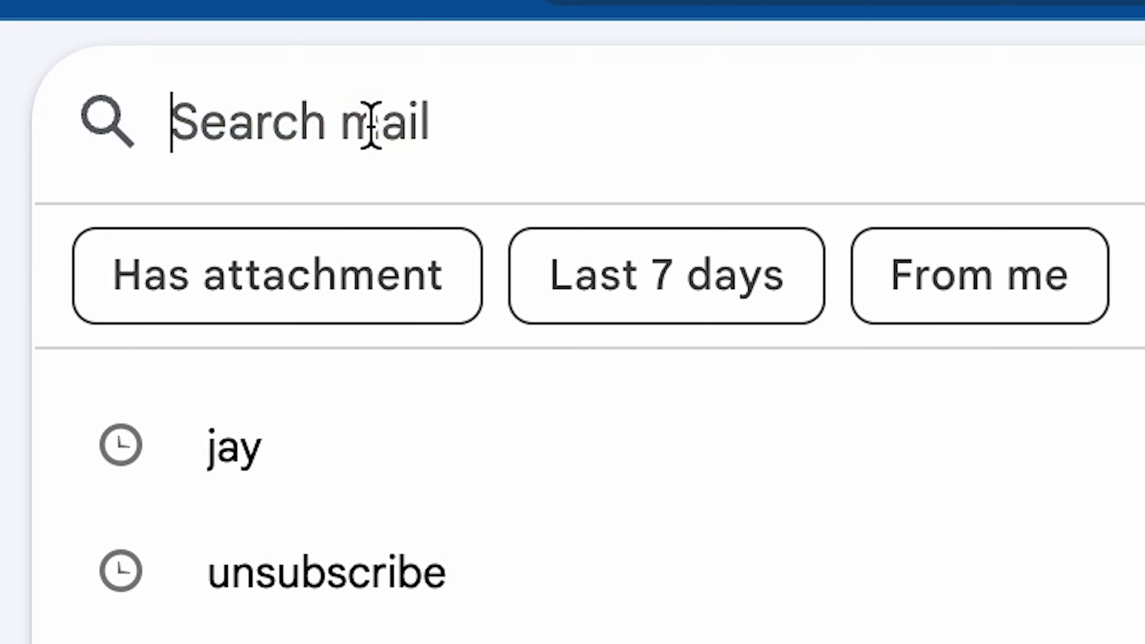
# - Search the mailbox for 'unsubscribe'
pyautogui.write('unsubscribe')
pyautogui.press('Return')
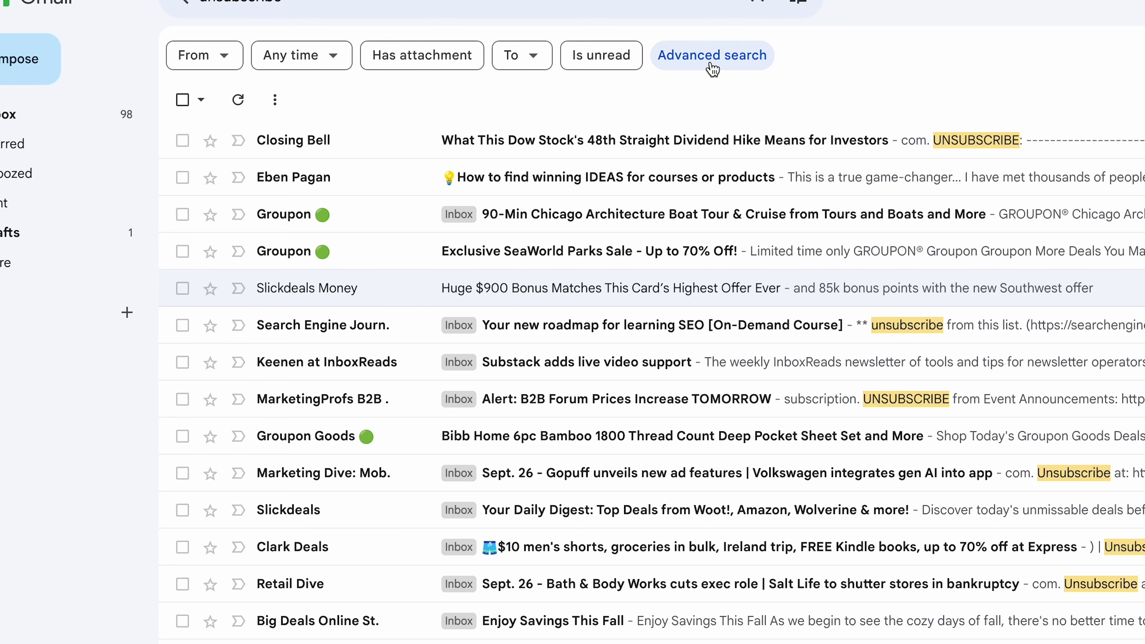
# - Create a filter from the 'unsubscribe' search that skips the inbox, applies a new 'Subscriptions' label, and covers existing conversations
pyautogui.click(712, 55)
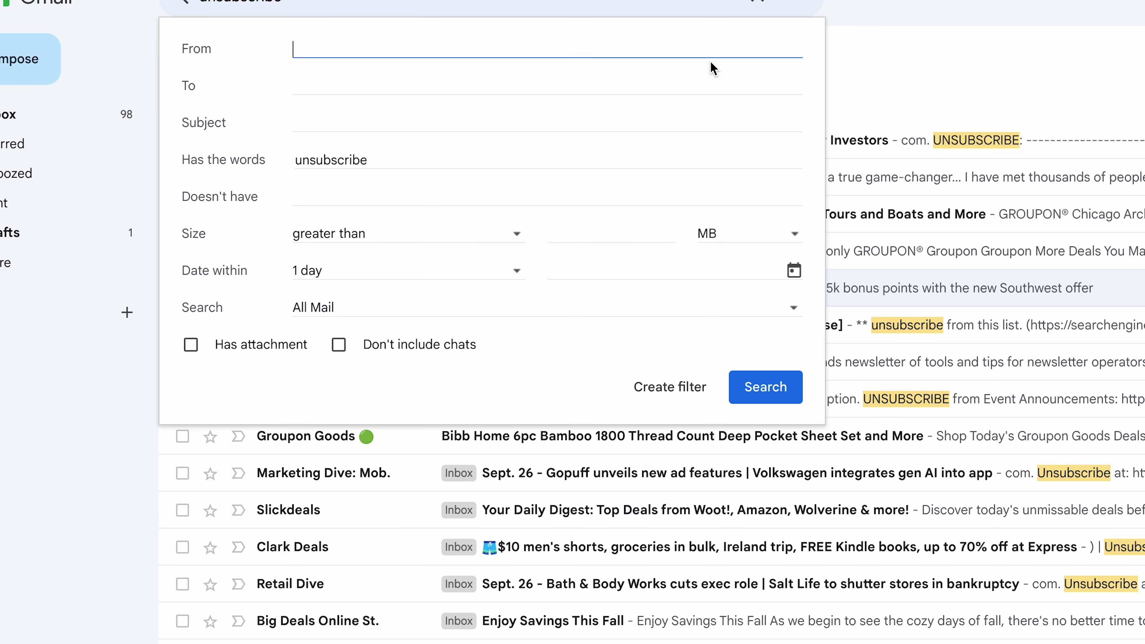
pyautogui.click(674, 375)
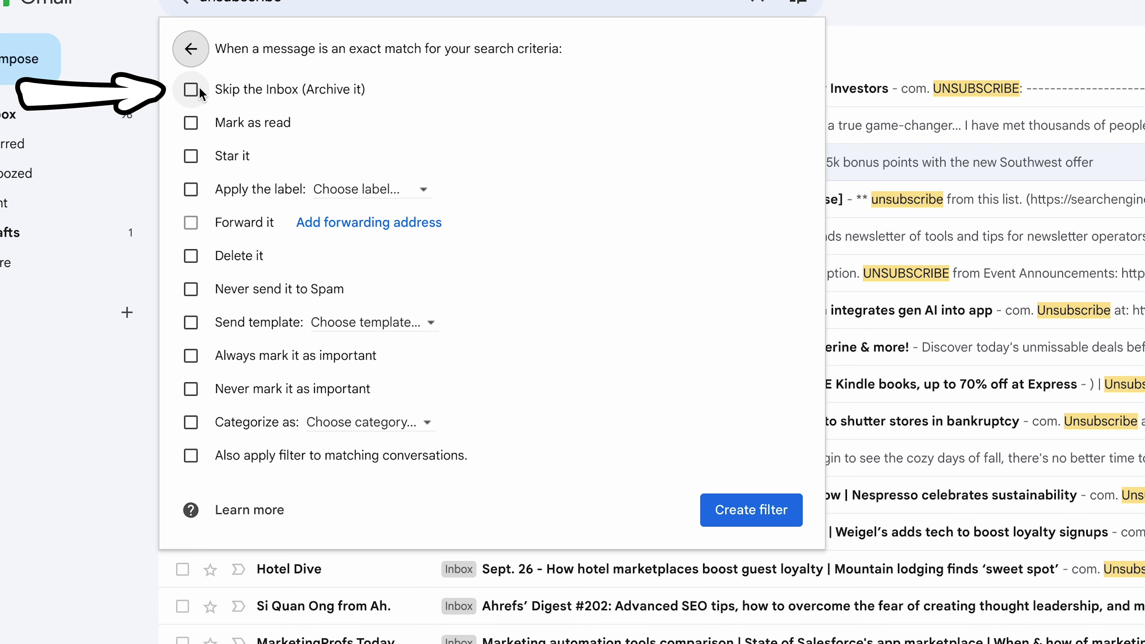
pyautogui.click(190, 90)
pyautogui.click(191, 189)
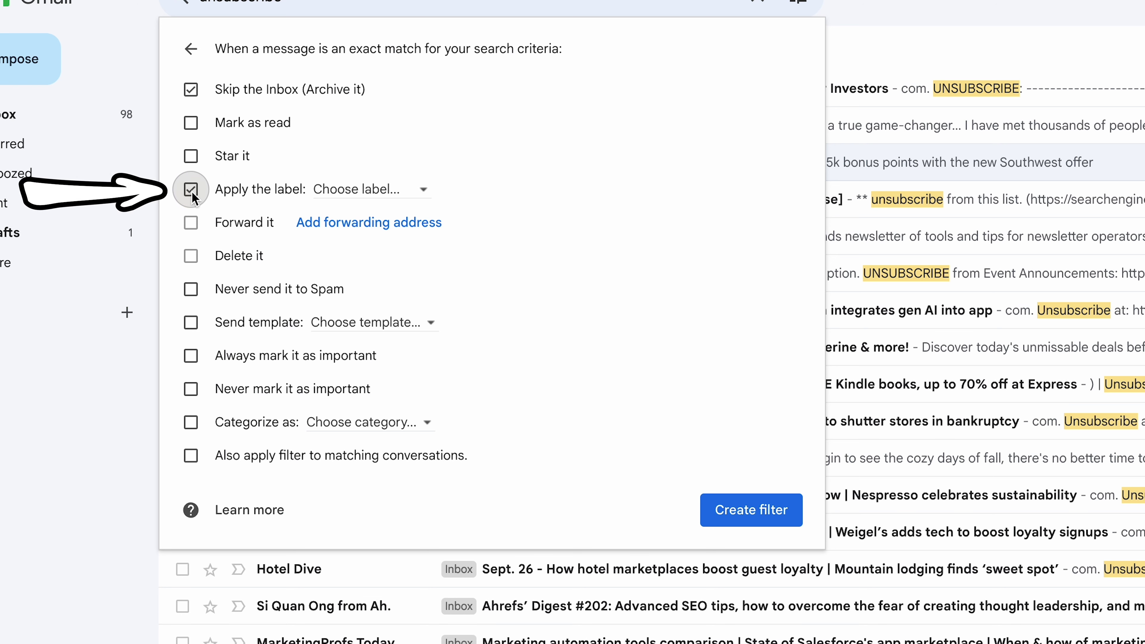
pyautogui.click(360, 192)
pyautogui.click(371, 227)
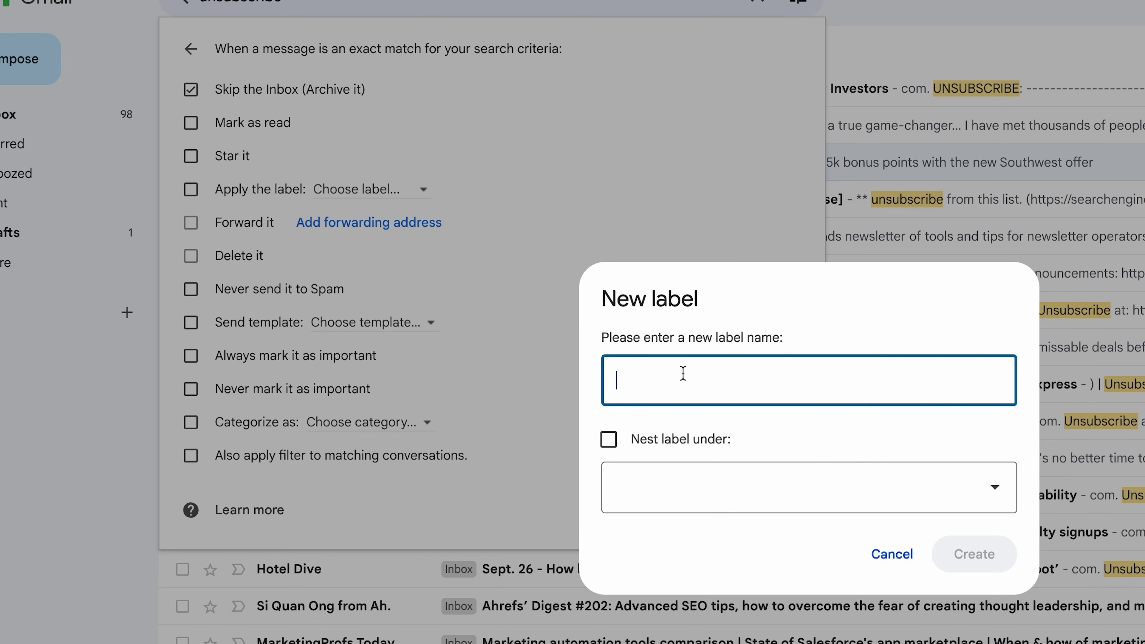
pyautogui.write('Subscriptions')
pyautogui.click(951, 553)
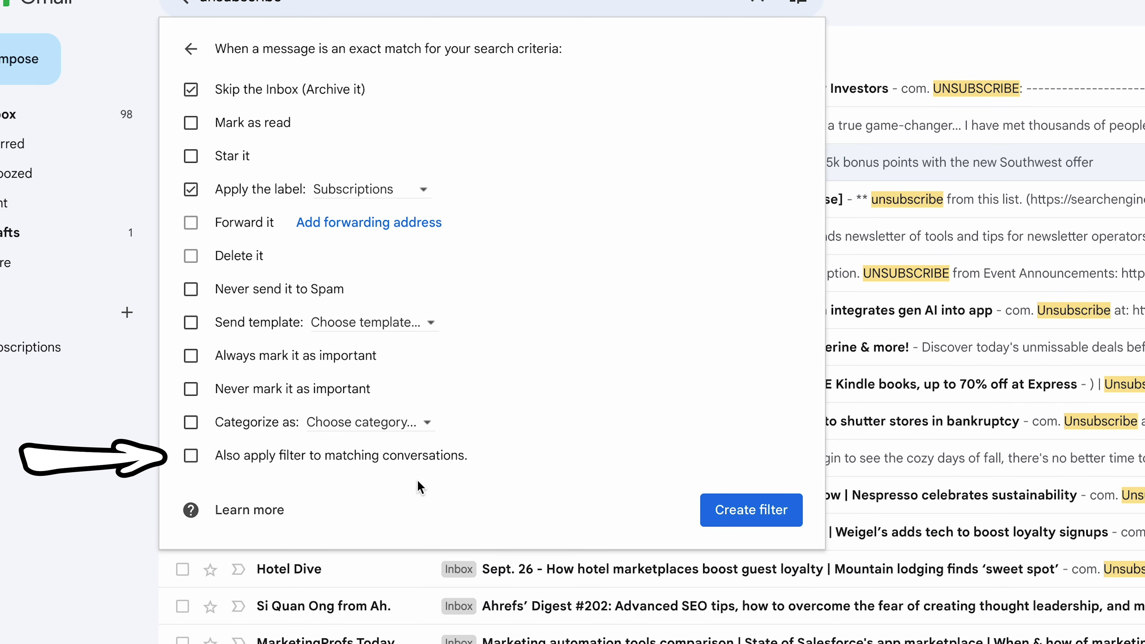
pyautogui.click(226, 457)
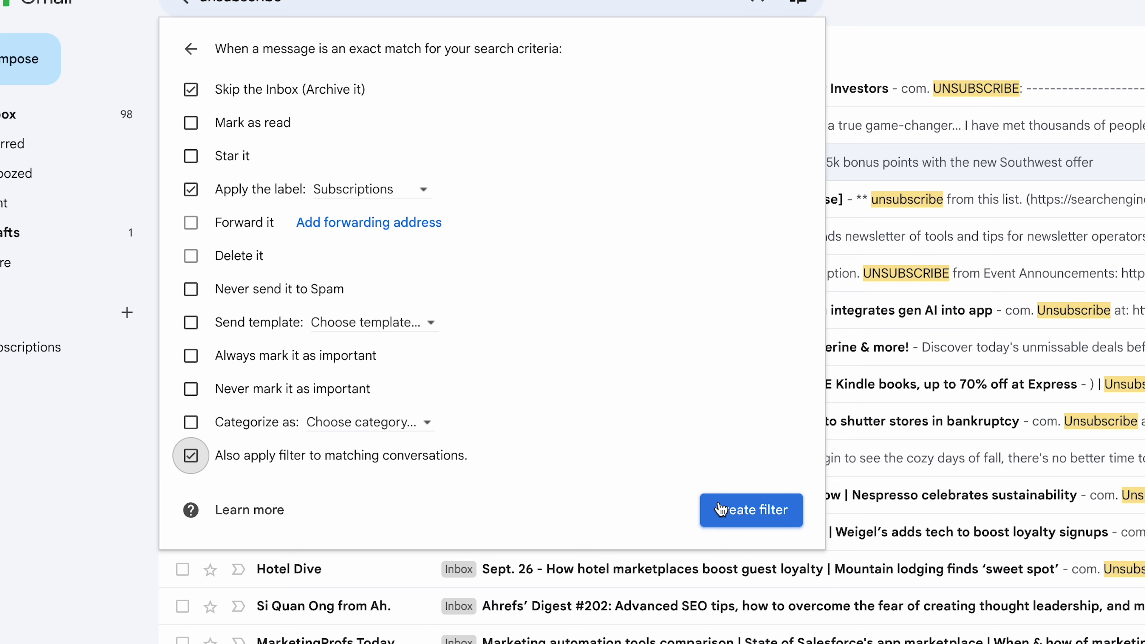
pyautogui.click(759, 513)
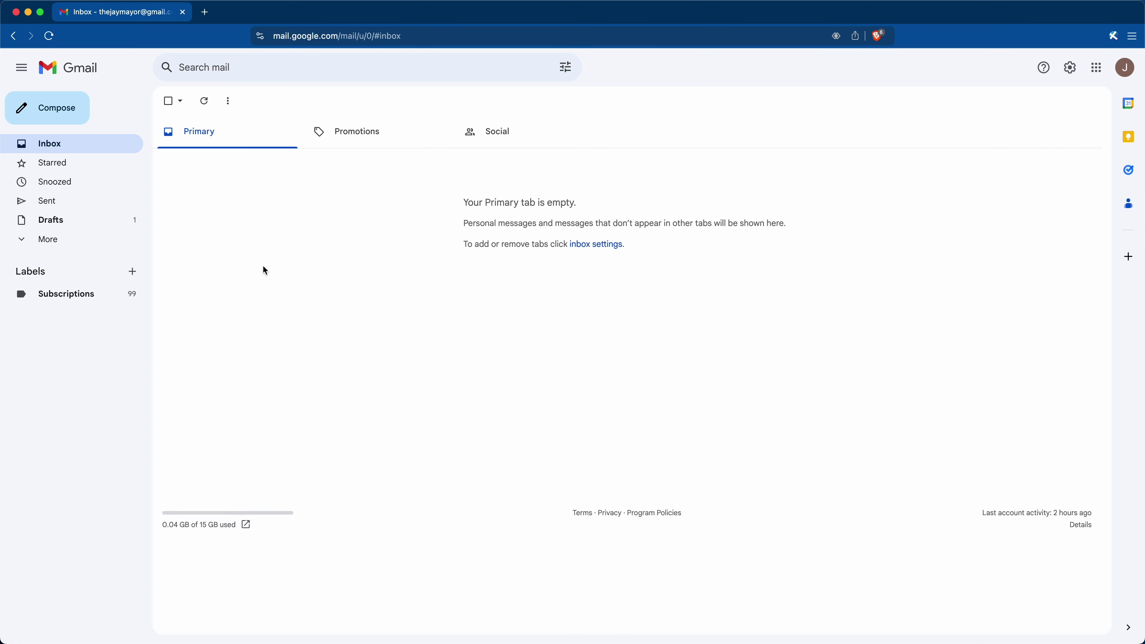
# - View the Subscriptions label, check the inbox, then unsubscribe from Closing Bell
pyautogui.click(72, 297)
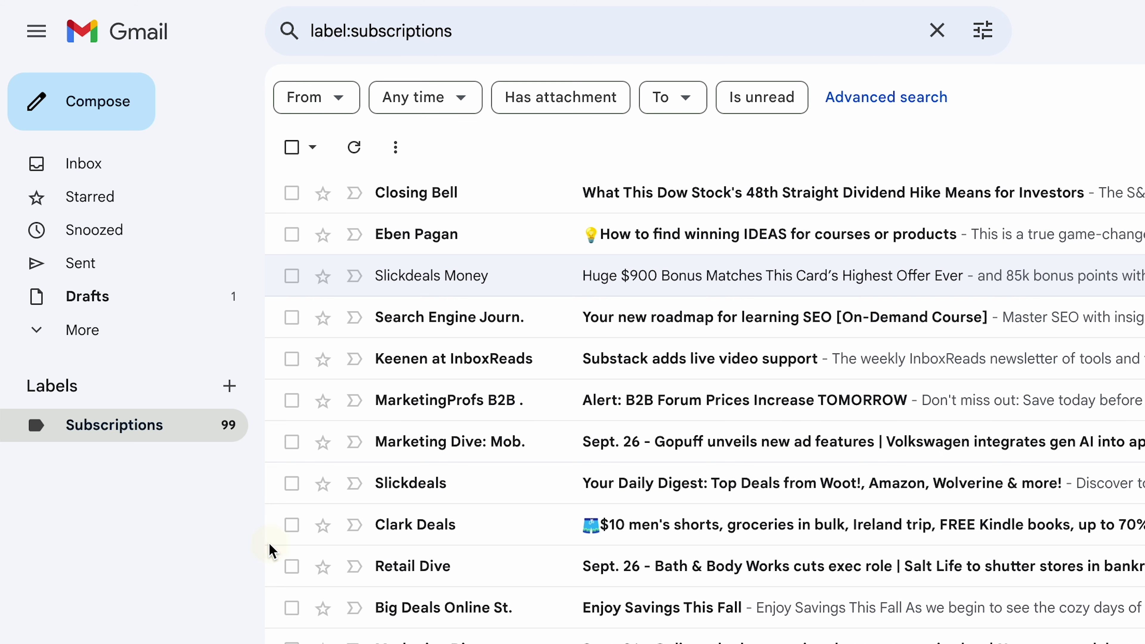
pyautogui.click(134, 174)
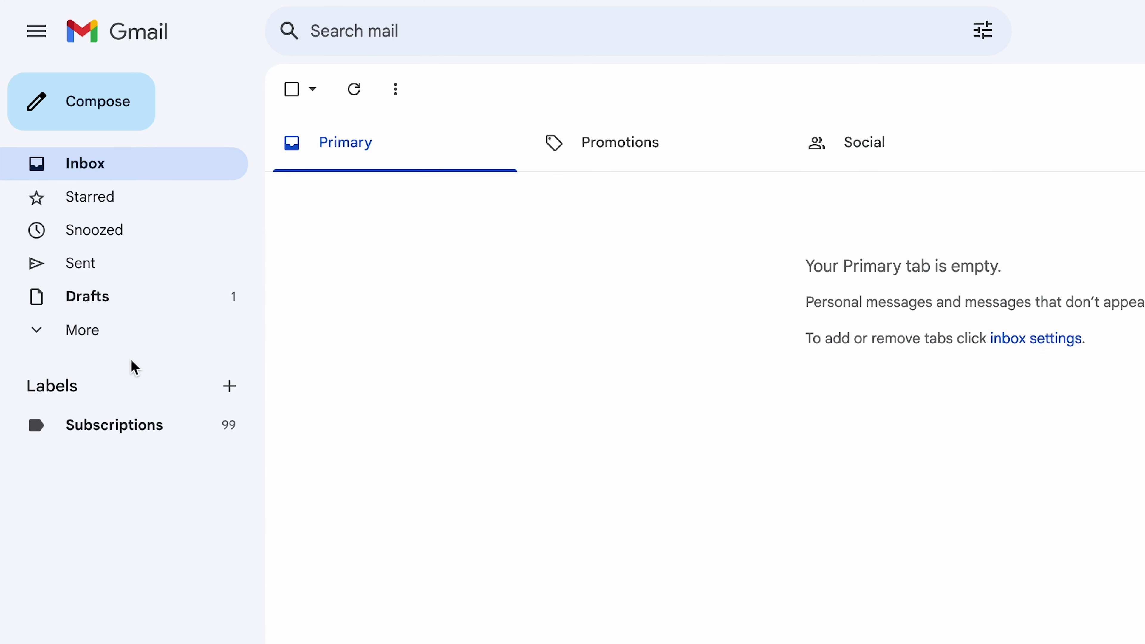
pyautogui.click(228, 426)
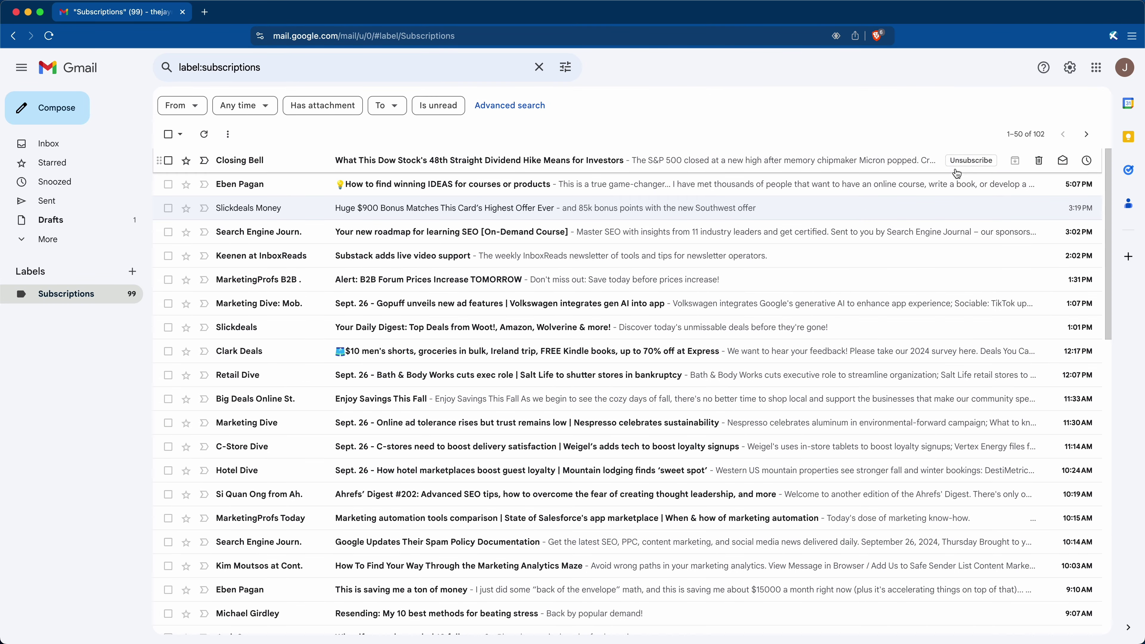
pyautogui.click(965, 165)
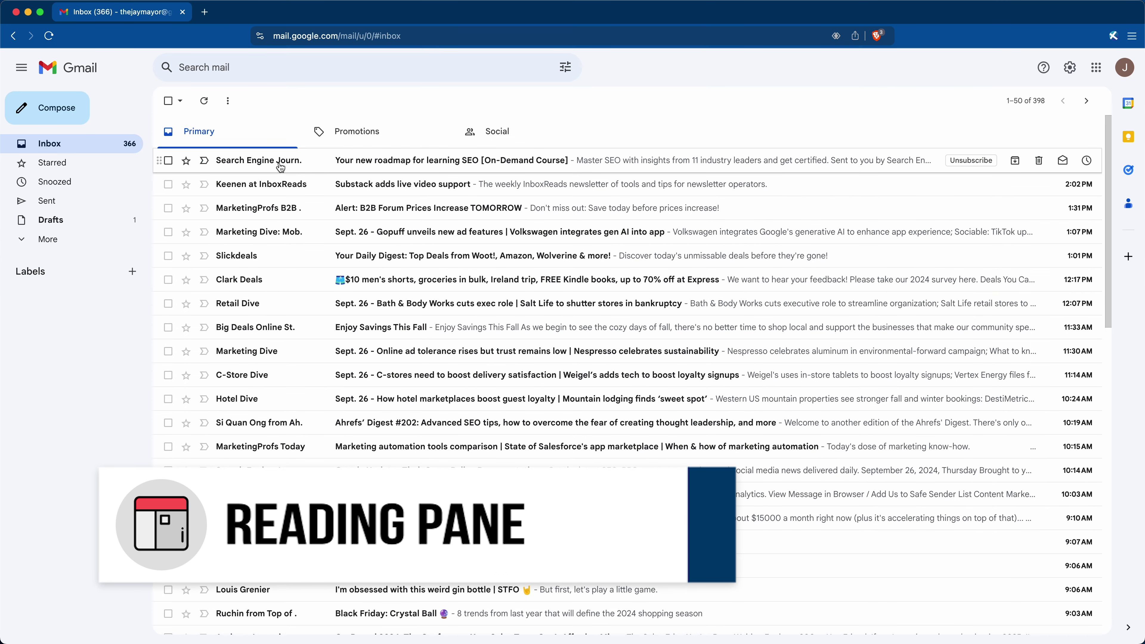
# - Open the Search Engine Journal email and go back to the inbox list
pyautogui.click(280, 160)
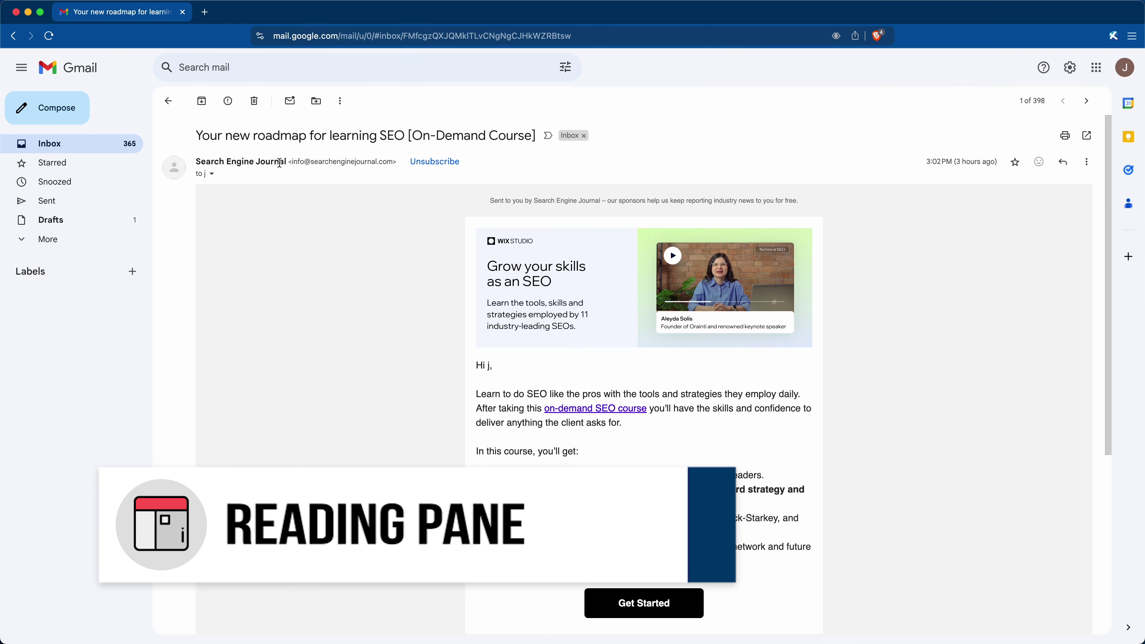
pyautogui.click(169, 101)
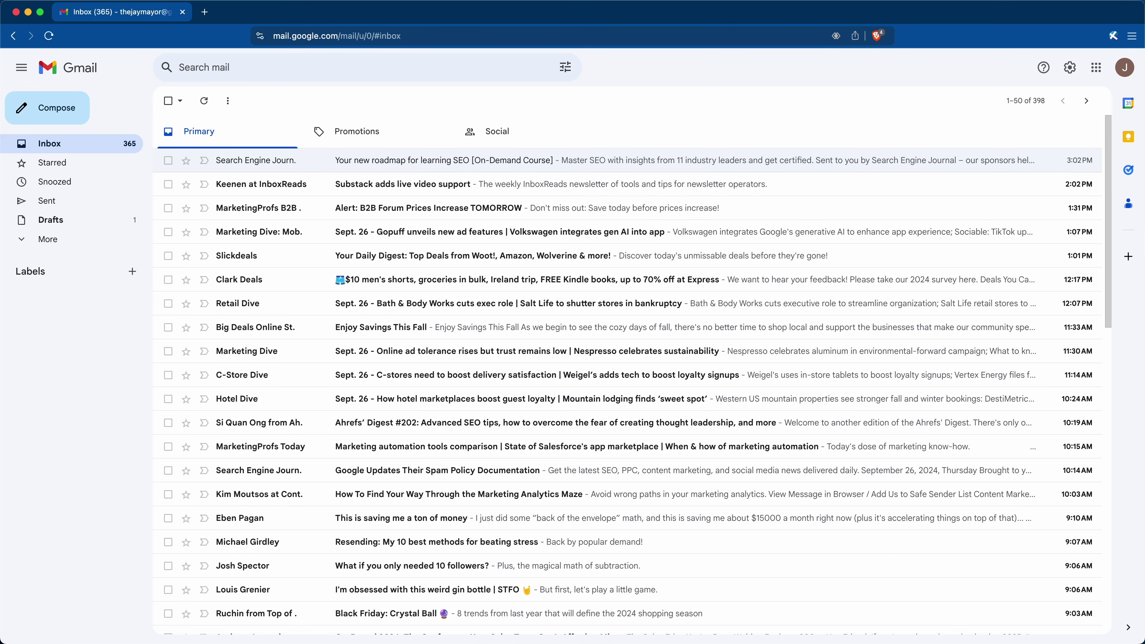
# - Set the reading pane to Right of inbox, reload, and preview the Substack and B2B Forum emails
pyautogui.click(1065, 69)
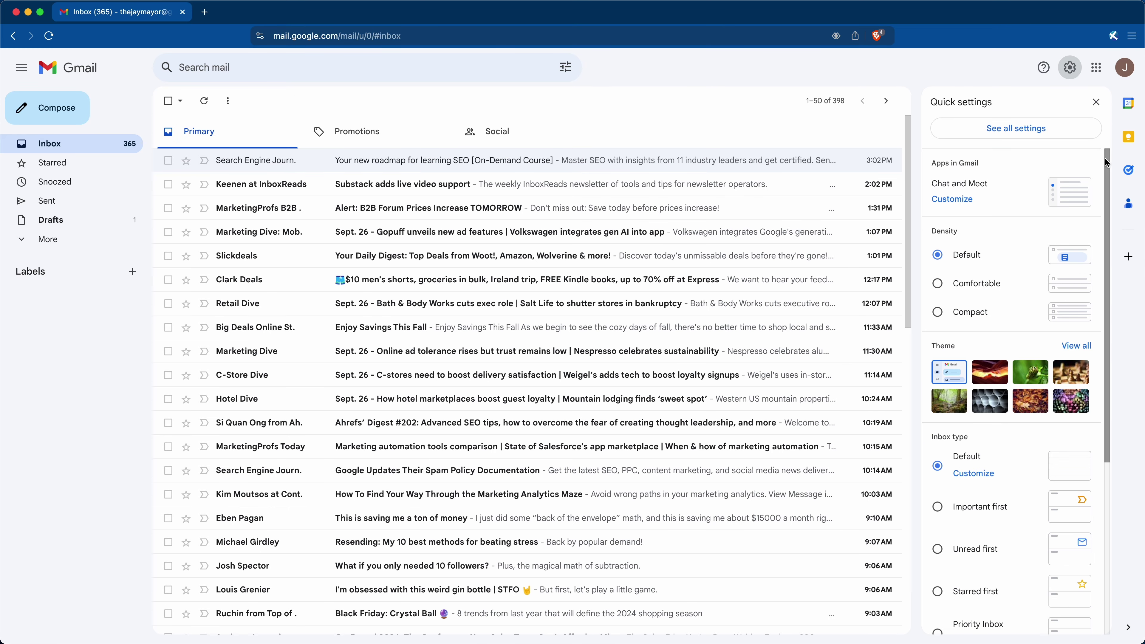
pyautogui.moveTo(1111, 169); pyautogui.dragTo(1107, 370)
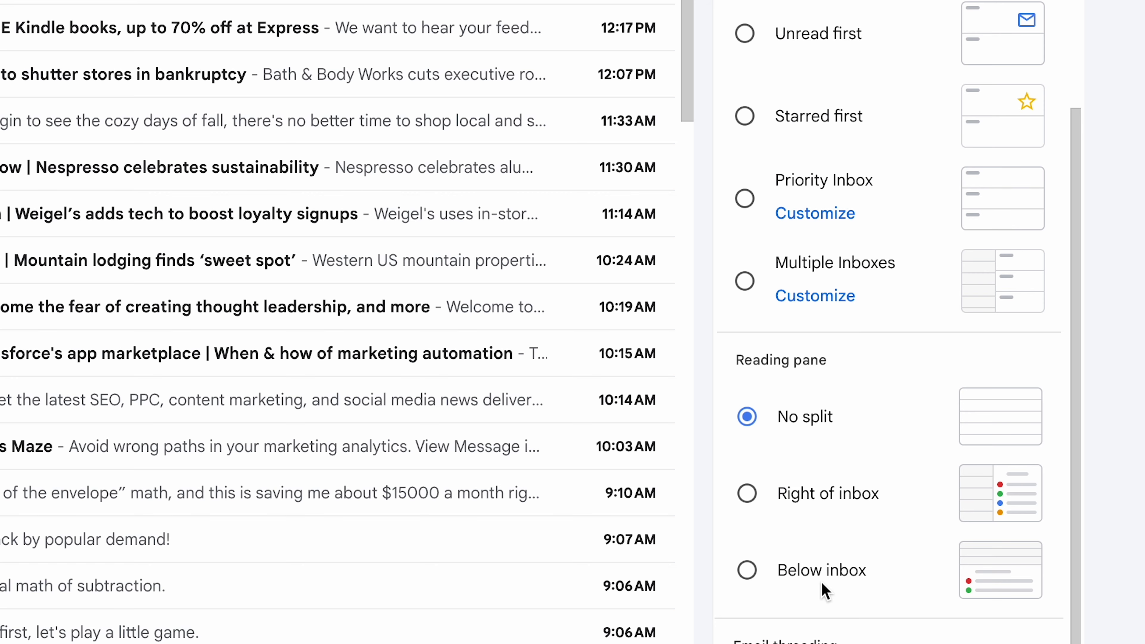
pyautogui.click(807, 493)
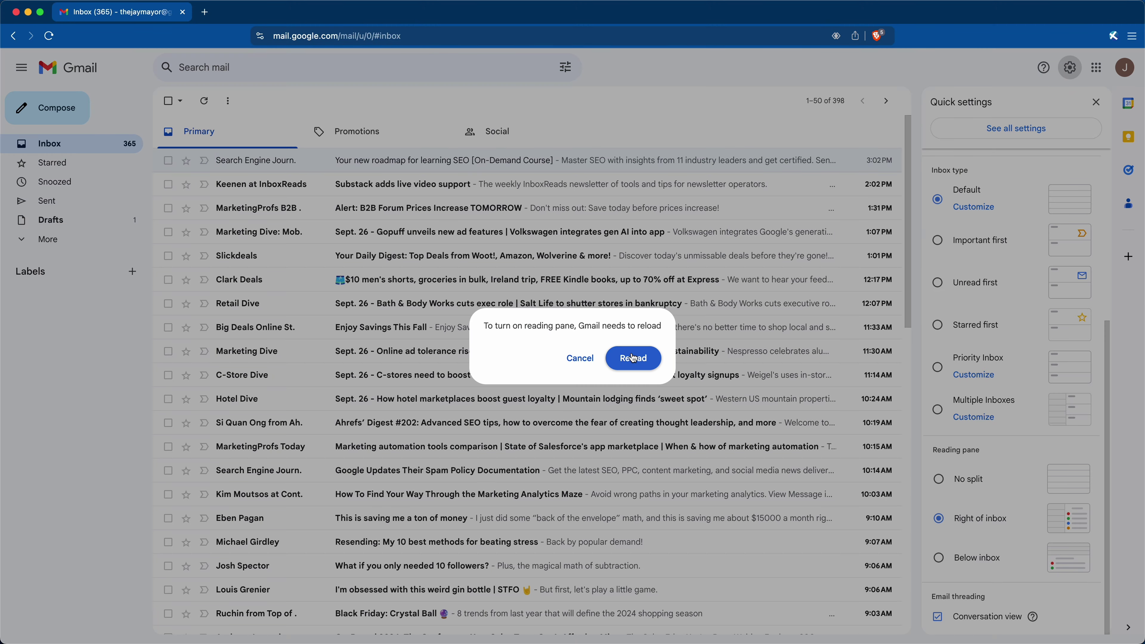
pyautogui.click(634, 358)
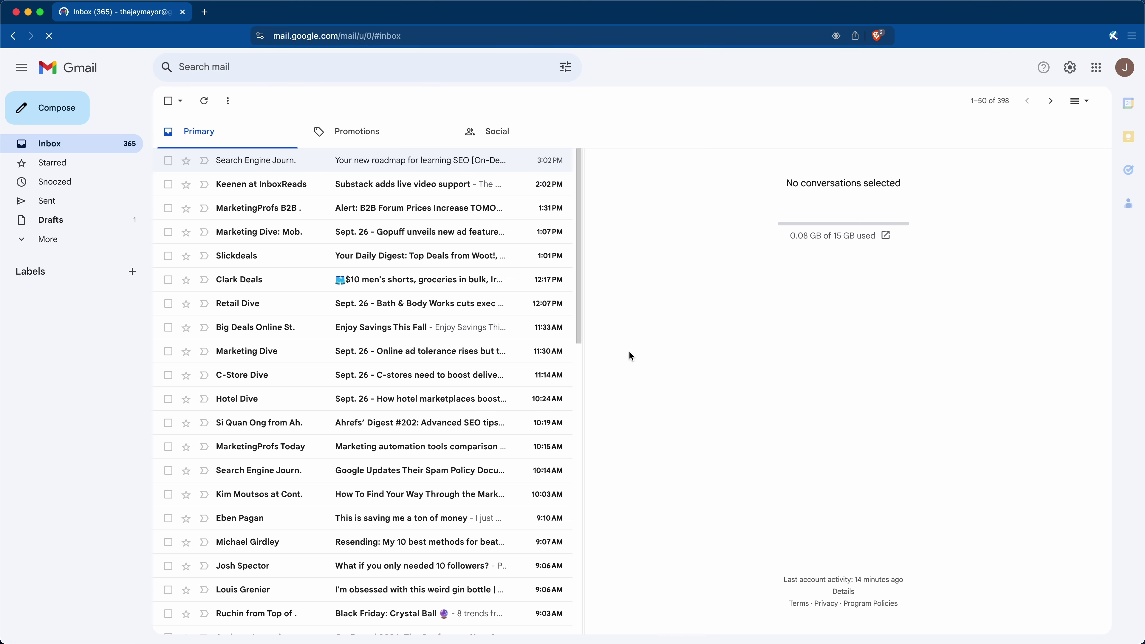
pyautogui.click(259, 184)
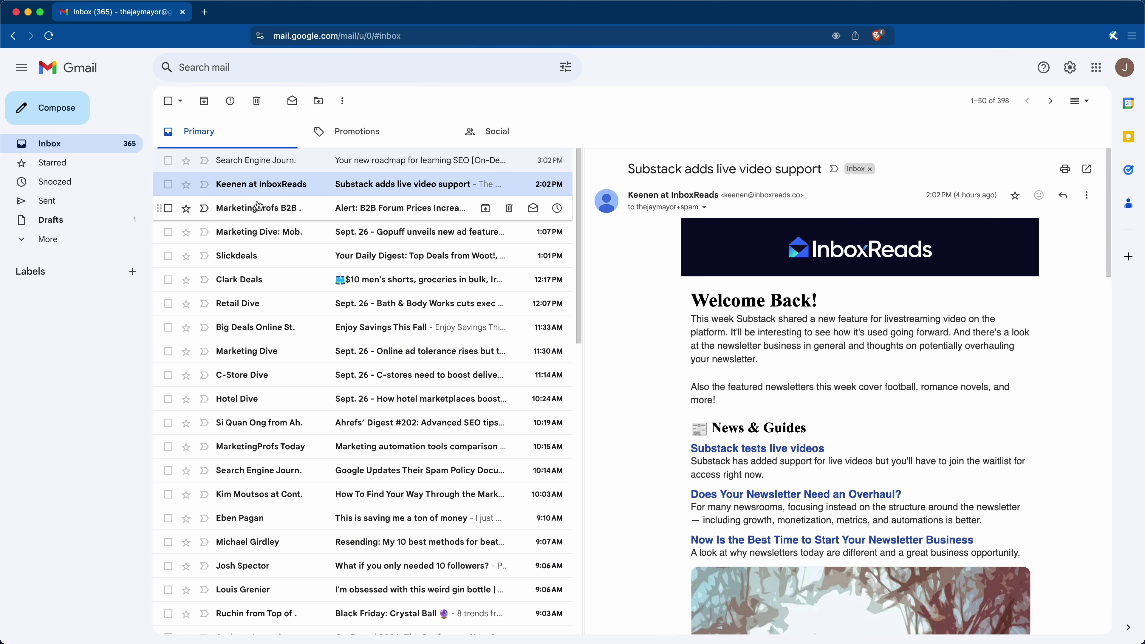
pyautogui.click(257, 210)
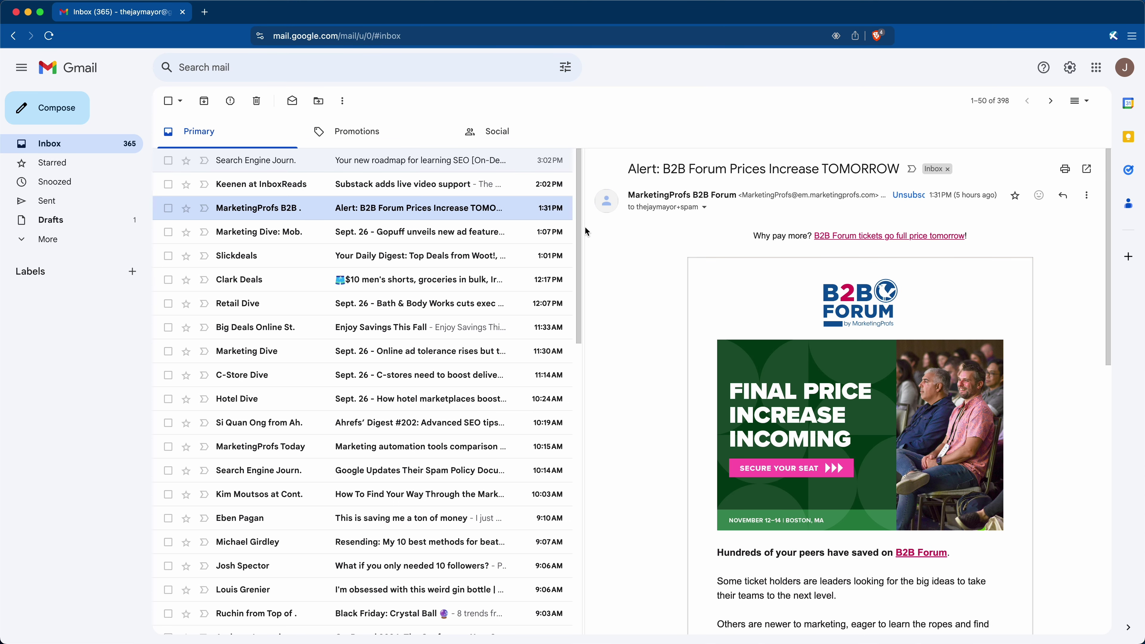